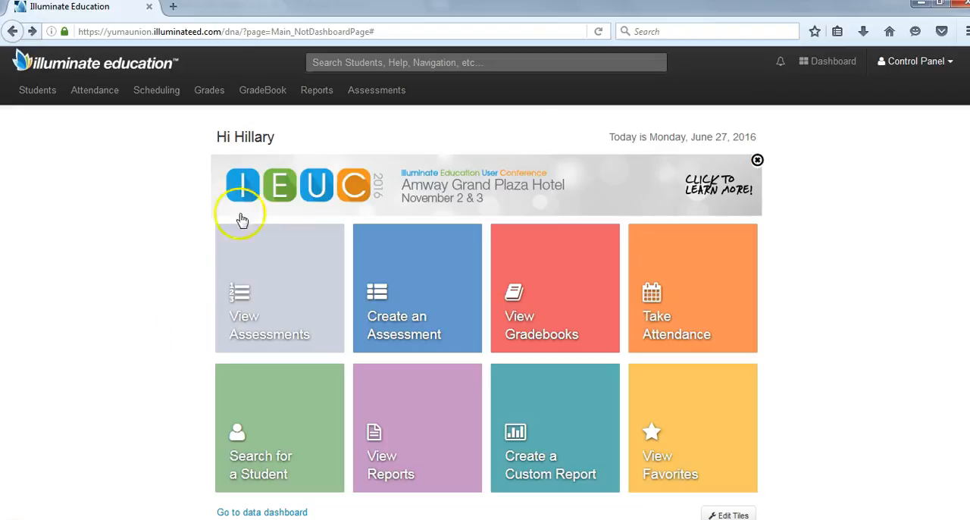
- Go to the list of own gradebooks and start creating a new Points-Based gradebook
{"action": "left_click", "coordinate": [269, 95]}
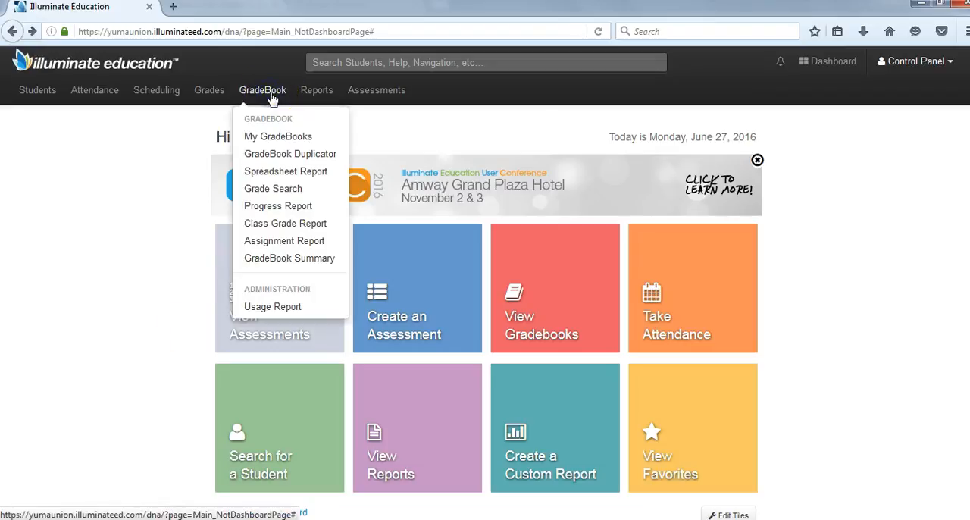
{"action": "left_click", "coordinate": [277, 138]}
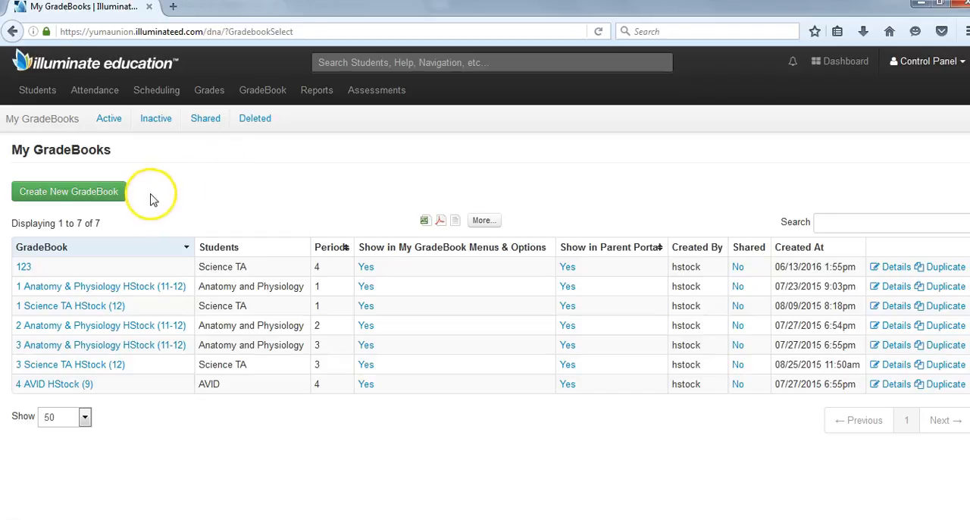
{"action": "left_click", "coordinate": [95, 196]}
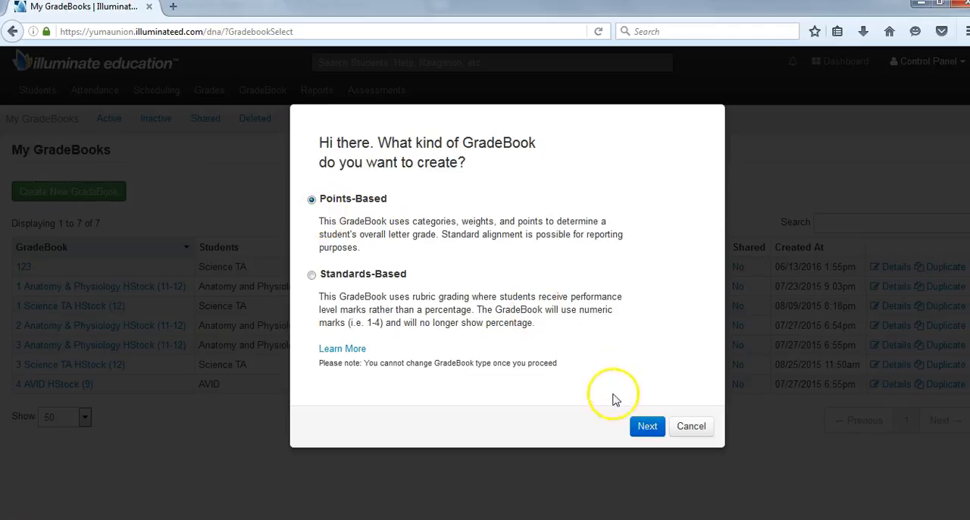
{"action": "left_click", "coordinate": [648, 427]}
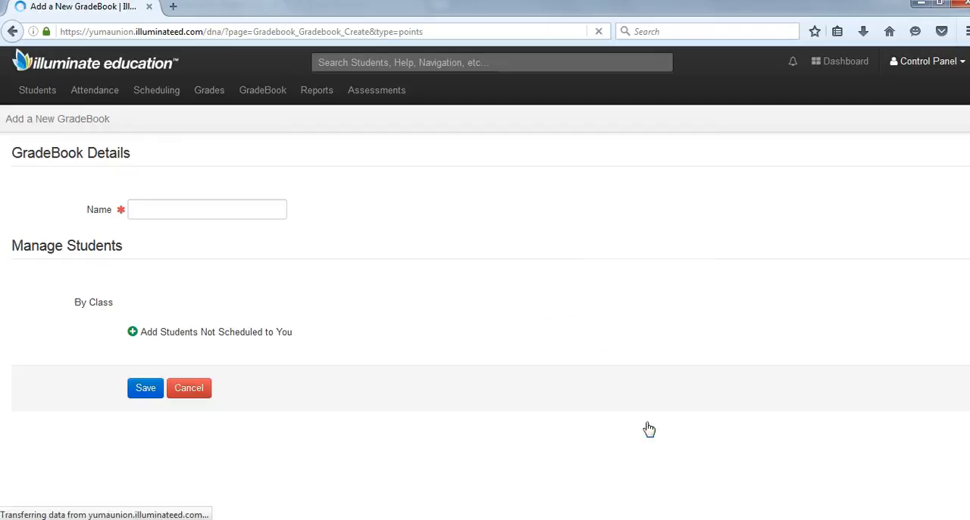
- Name the new gradebook "Test Gradebook"
{"action": "left_click", "coordinate": [250, 206]}
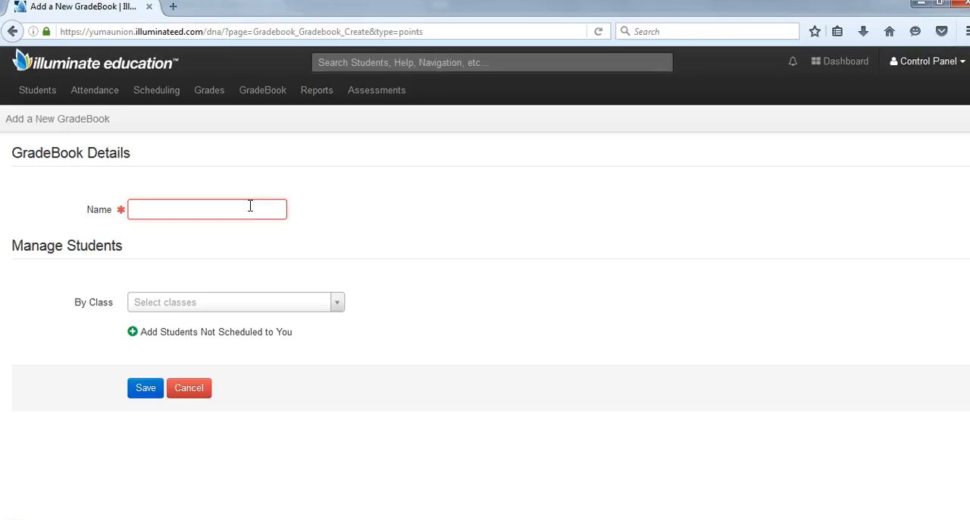
{"action": "left_click", "coordinate": [196, 211]}
{"action": "type", "text": "Test Gradebook"}
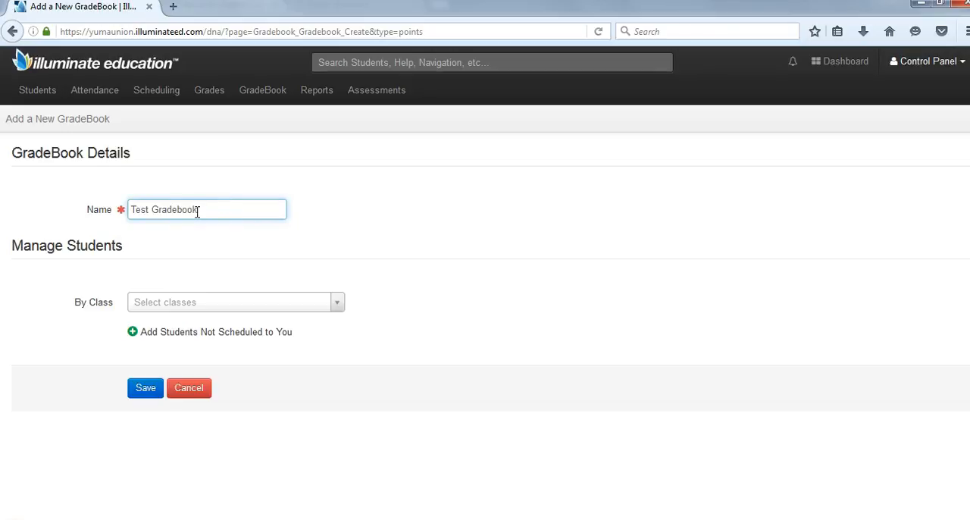
{"action": "left_click", "coordinate": [221, 232]}
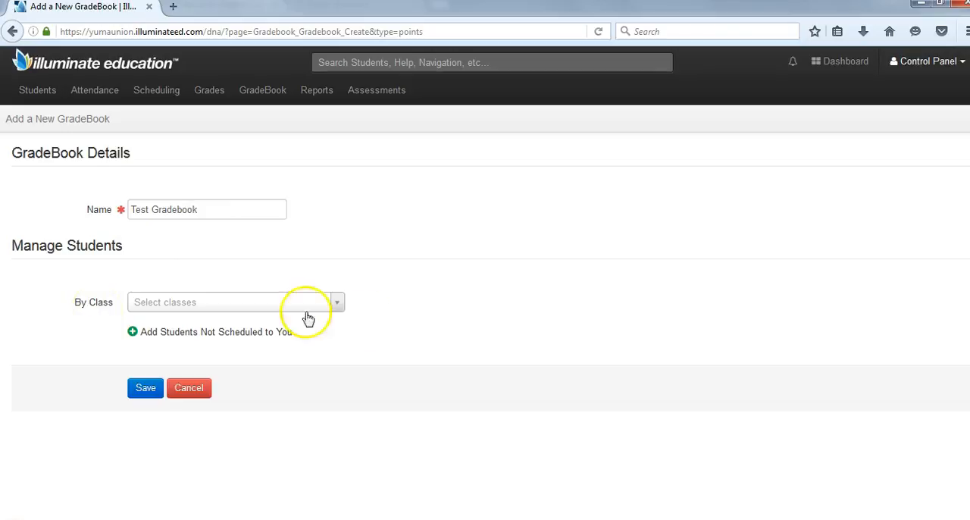
- Add the class "Semester 1, Semester 2 - 39675 Anatomy and Physiology (1)" to the gradebook and save it
{"action": "left_click", "coordinate": [339, 304]}
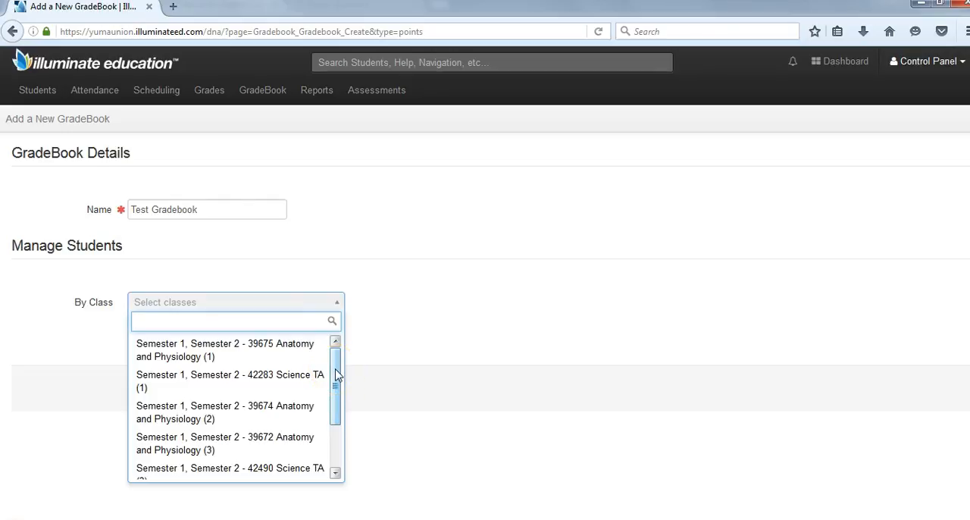
{"action": "left_click", "coordinate": [293, 355]}
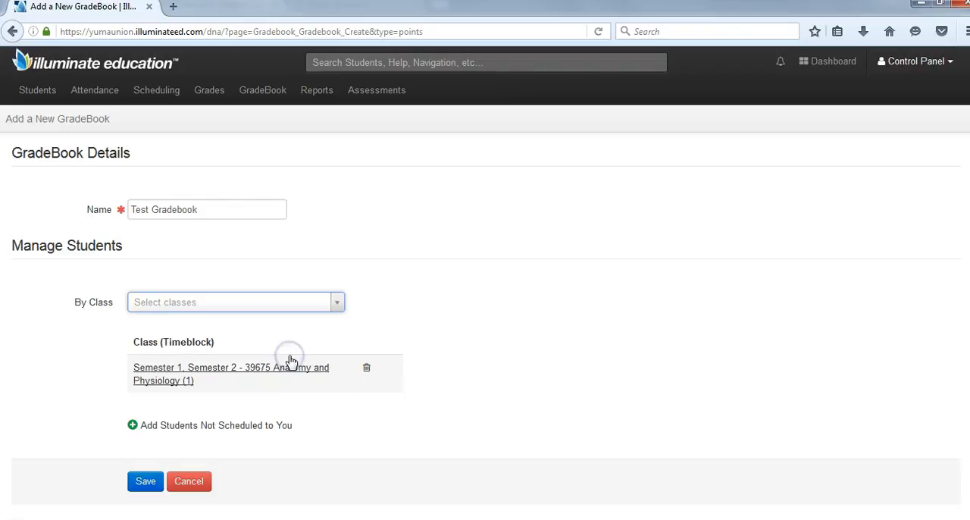
{"action": "left_click", "coordinate": [160, 482]}
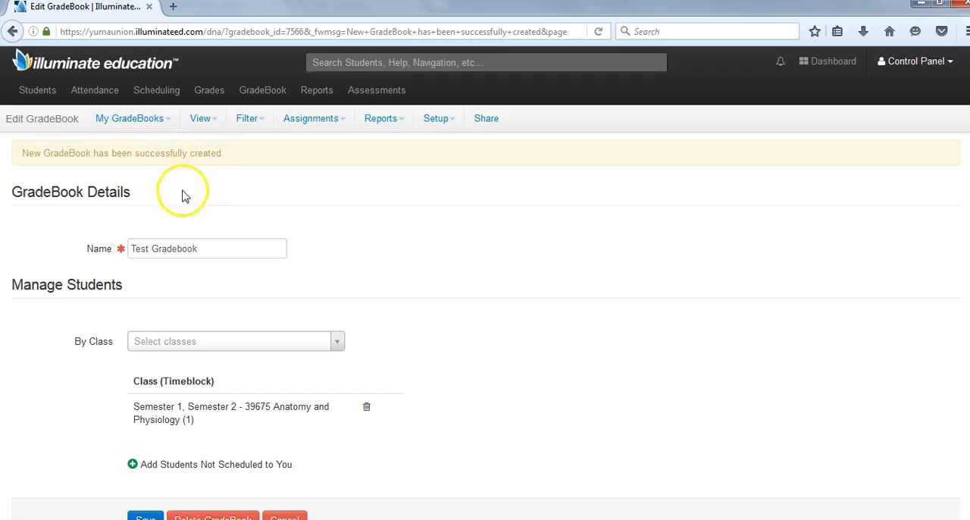
- Return to the gradebook list and open Test Gradebook
{"action": "left_click", "coordinate": [154, 121]}
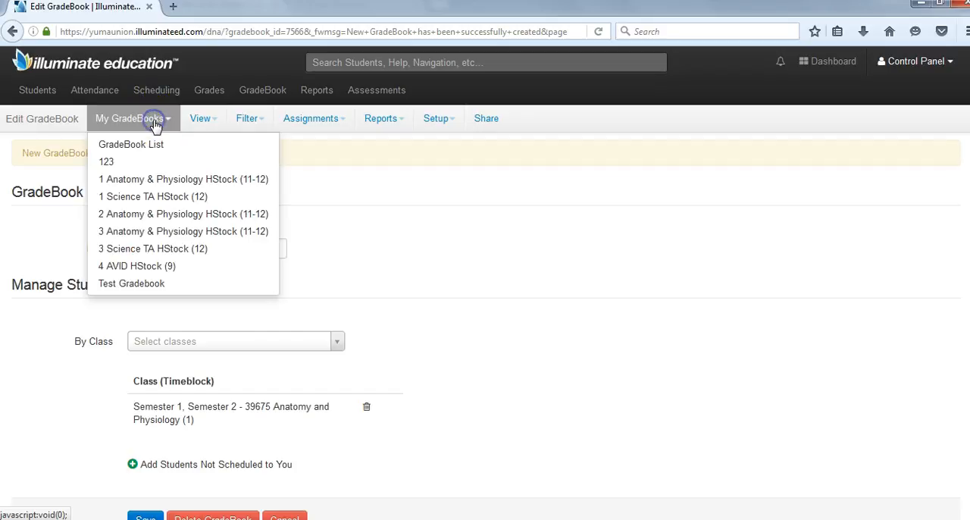
{"action": "left_click", "coordinate": [139, 142]}
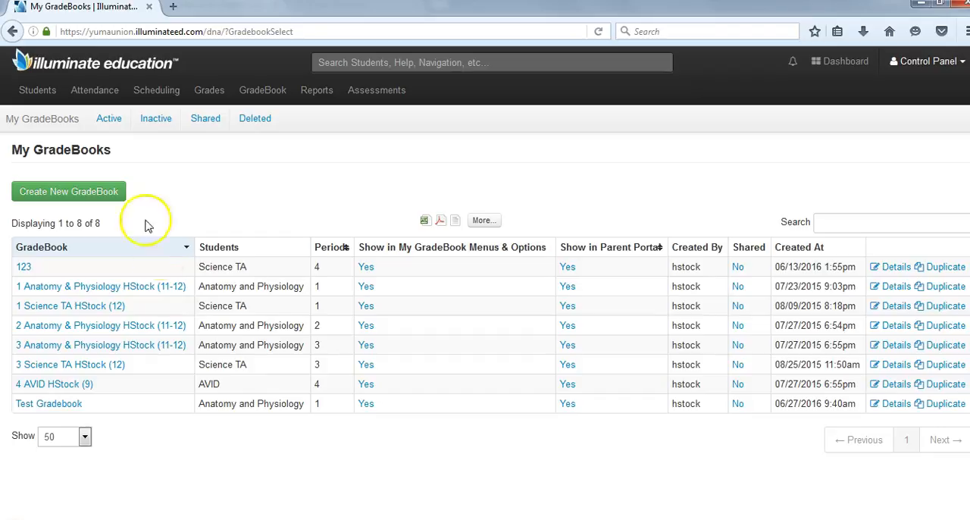
{"action": "left_click", "coordinate": [47, 407]}
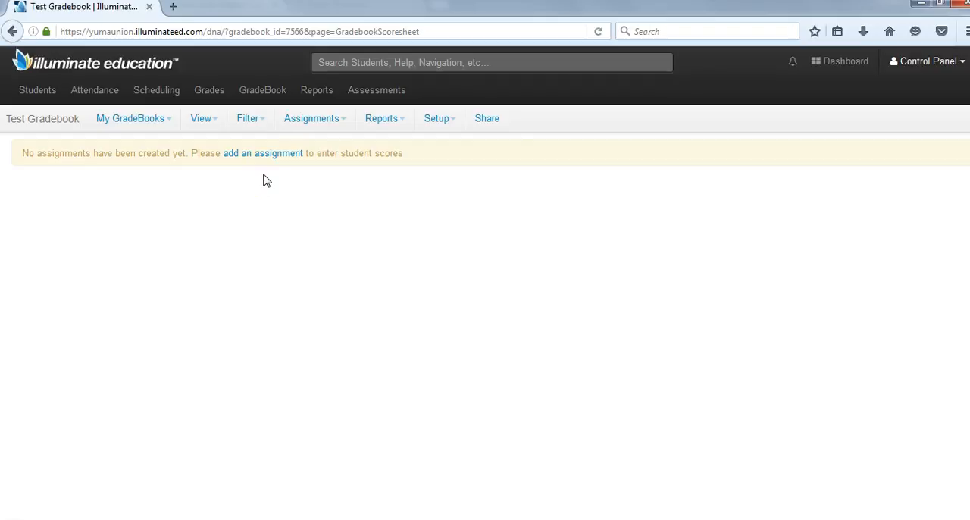
- Open the Categories and Assignment Tags setup of Test Gradebook and look at the tags and weighted categories sections
{"action": "left_click", "coordinate": [446, 123]}
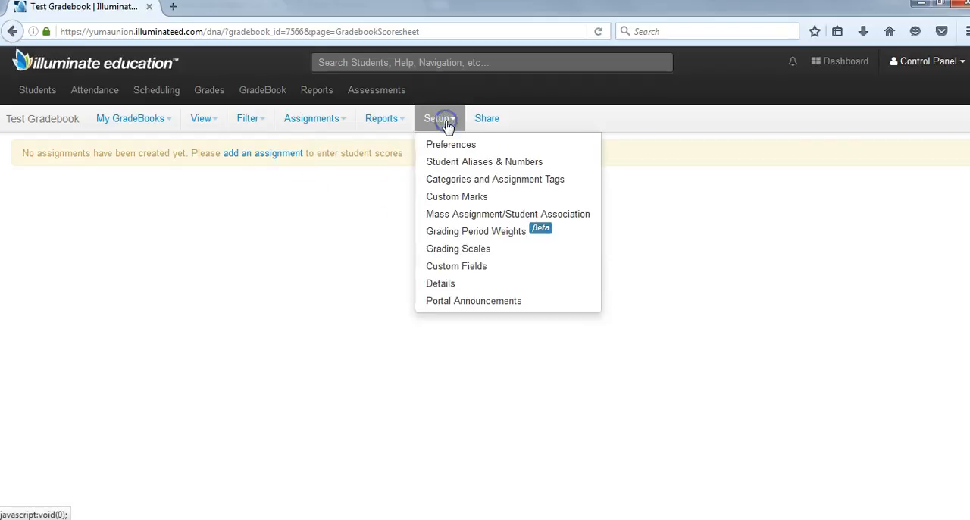
{"action": "left_click", "coordinate": [478, 186]}
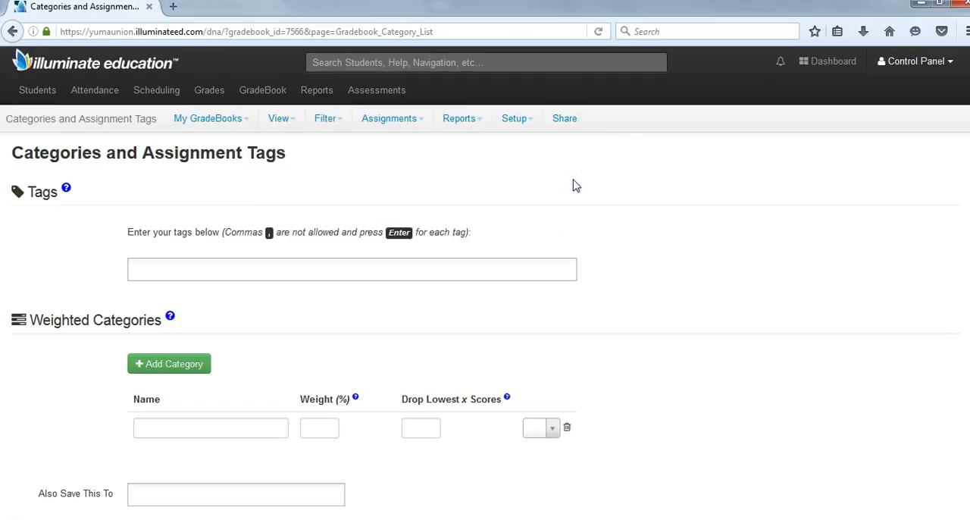
{"action": "left_click", "coordinate": [189, 273]}
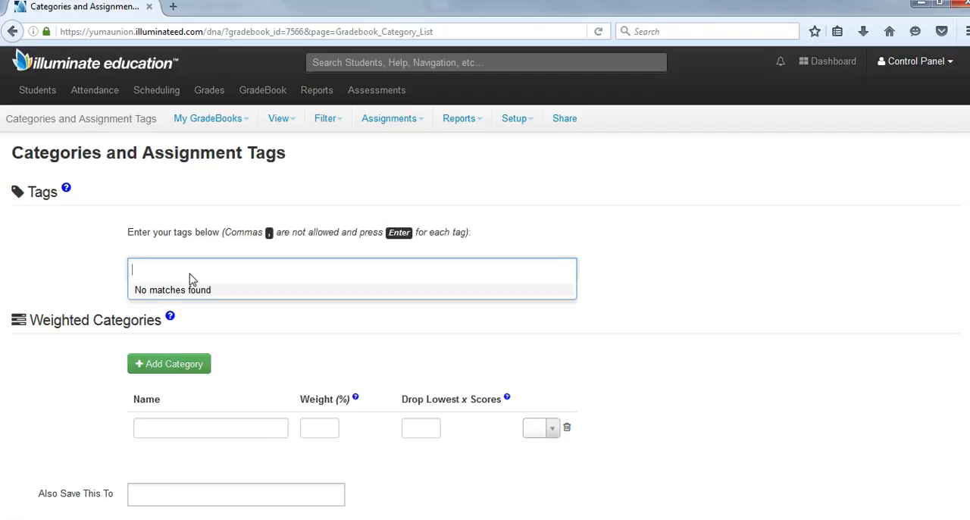
{"action": "left_click", "coordinate": [221, 320]}
{"action": "scroll", "coordinate": [484, 288], "scroll_direction": "down", "scroll_amount": 2}
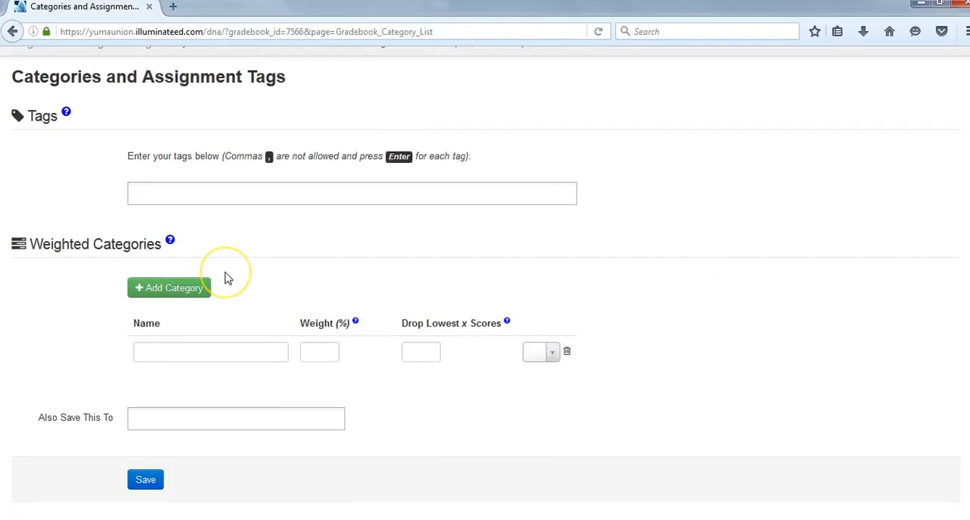
- Fill in the first weighted category as "Assessments" with a weight of 70%
{"action": "left_click", "coordinate": [211, 350]}
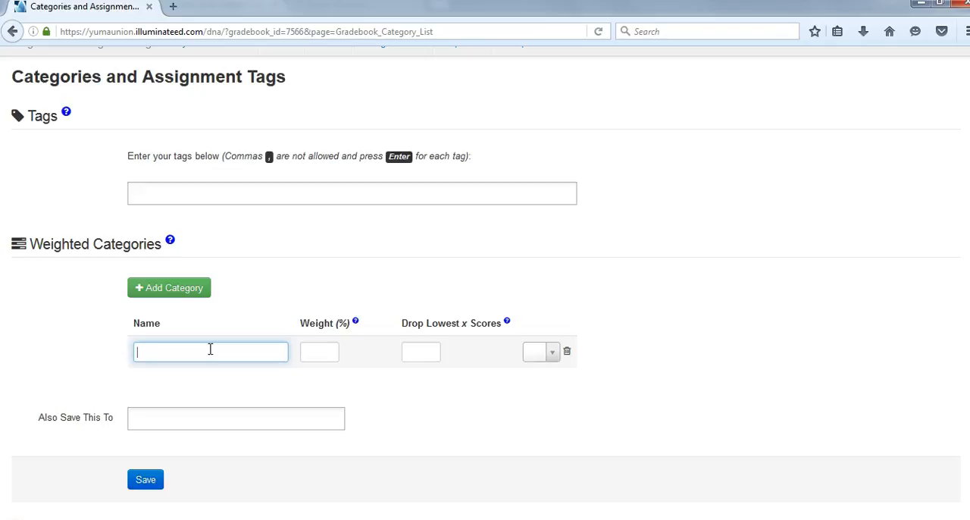
{"action": "type", "text": "Assessments"}
{"action": "left_click", "coordinate": [310, 353]}
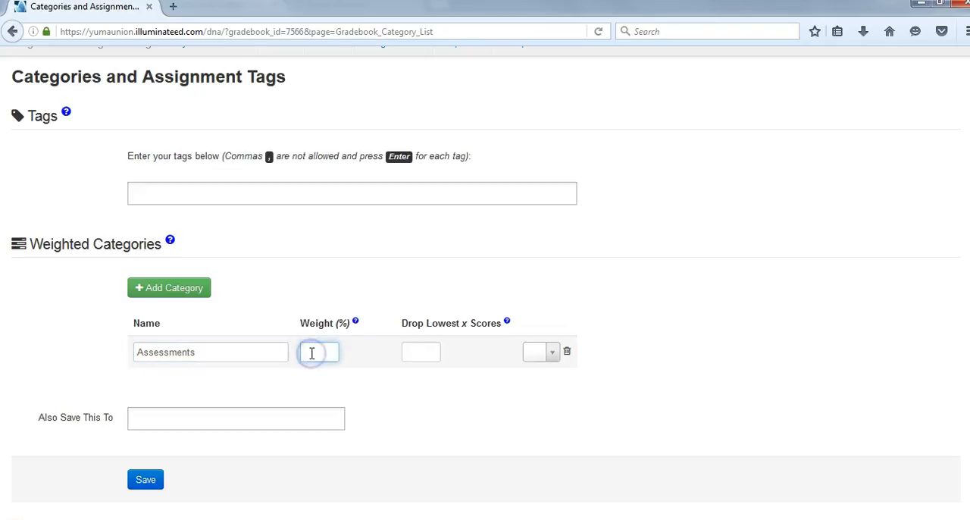
{"action": "type", "text": "70"}
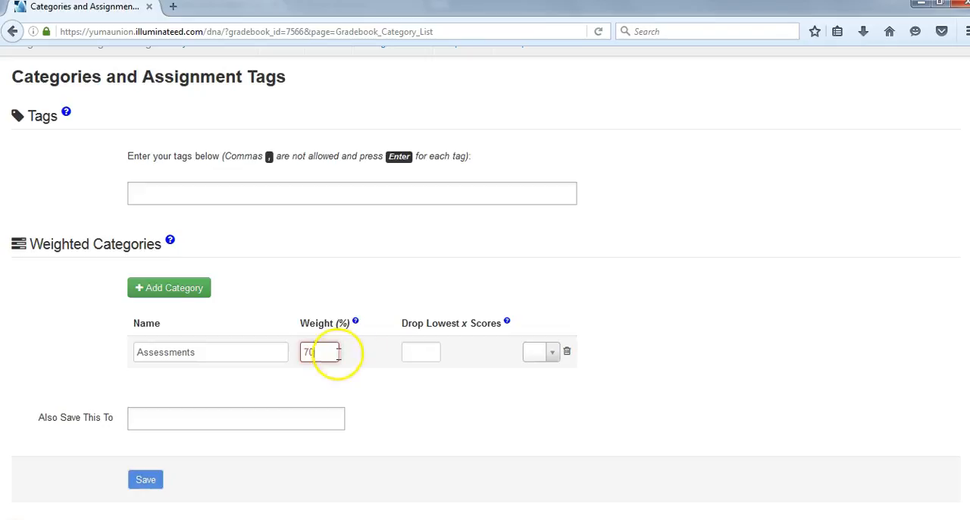
- Add a second weighted category named "Other" with a weight of 30%
{"action": "left_click", "coordinate": [189, 294]}
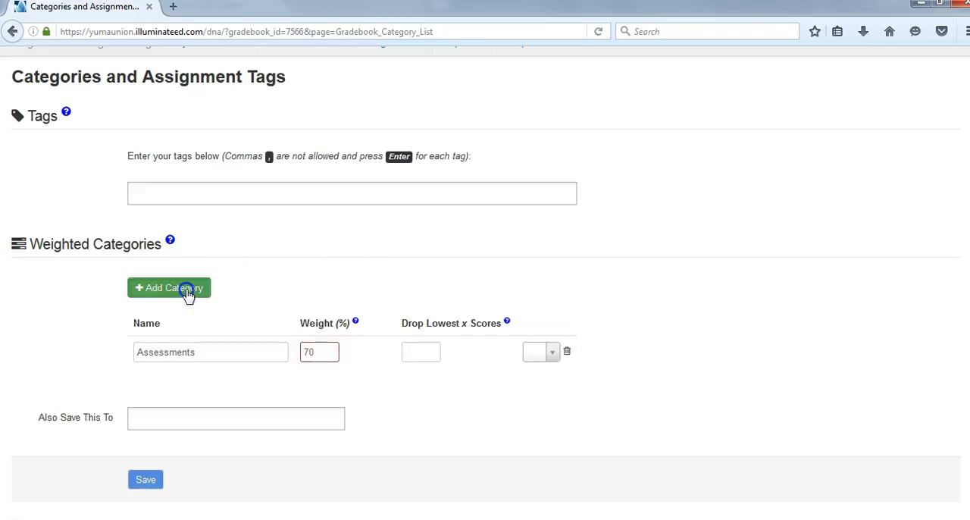
{"action": "left_click", "coordinate": [210, 387]}
{"action": "type", "text": "Other"}
{"action": "key", "text": "Tab"}
{"action": "type", "text": "30"}
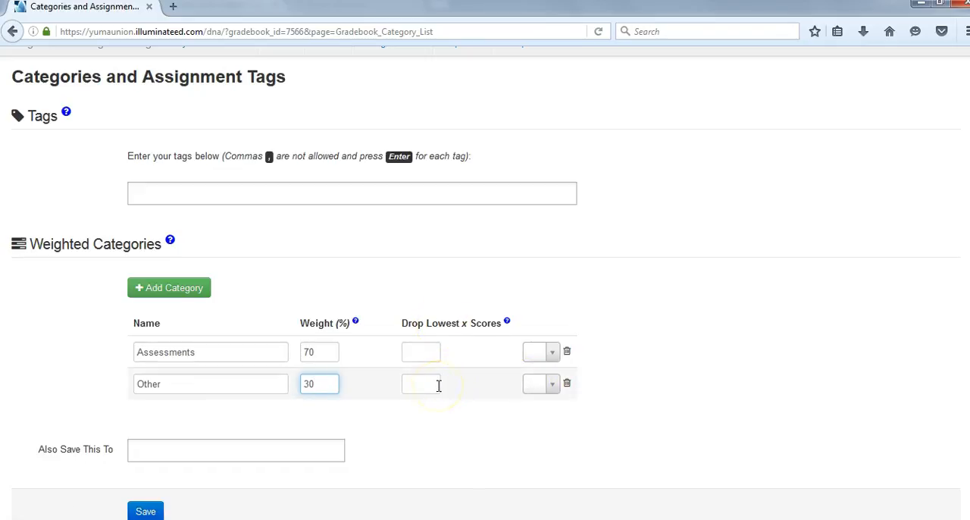
- Assign the star medal icon to the Assessments category and the open book icon to the Other category
{"action": "left_click", "coordinate": [548, 353]}
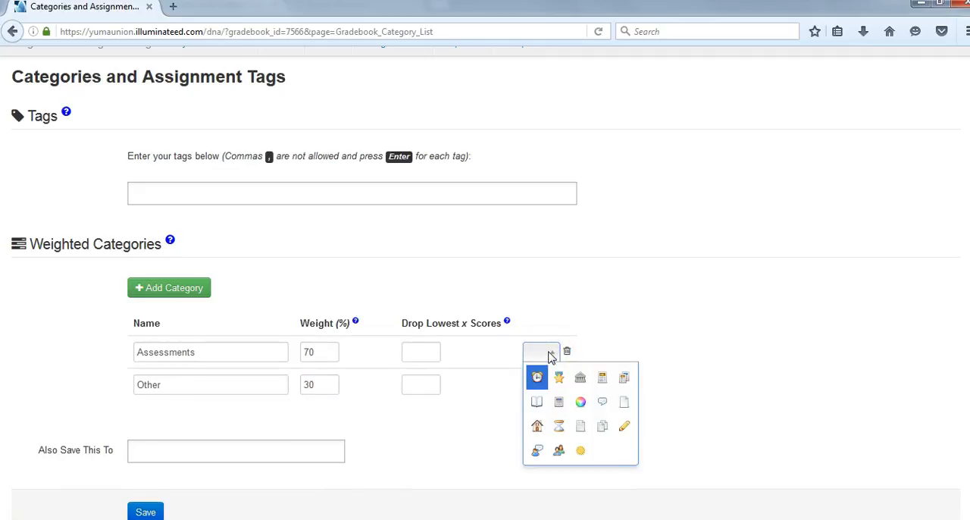
{"action": "left_click", "coordinate": [560, 379]}
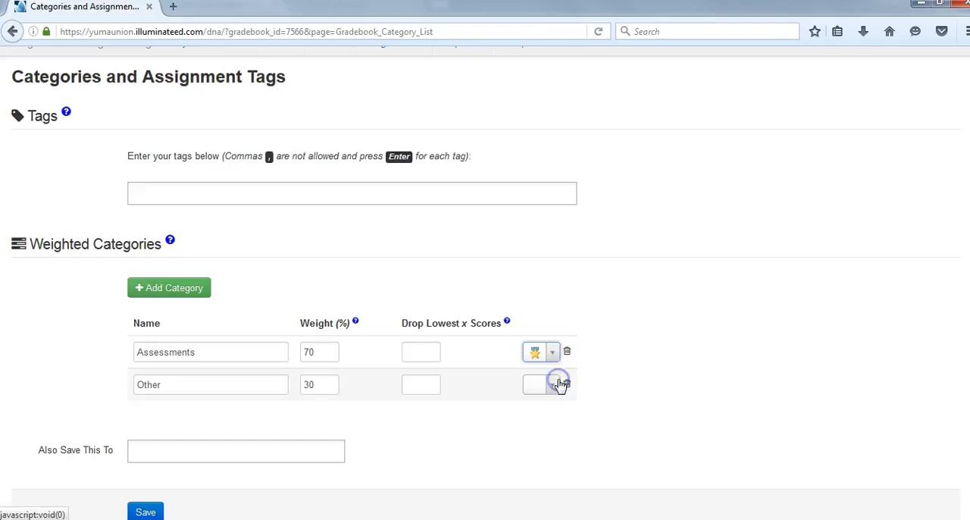
{"action": "left_click", "coordinate": [559, 387]}
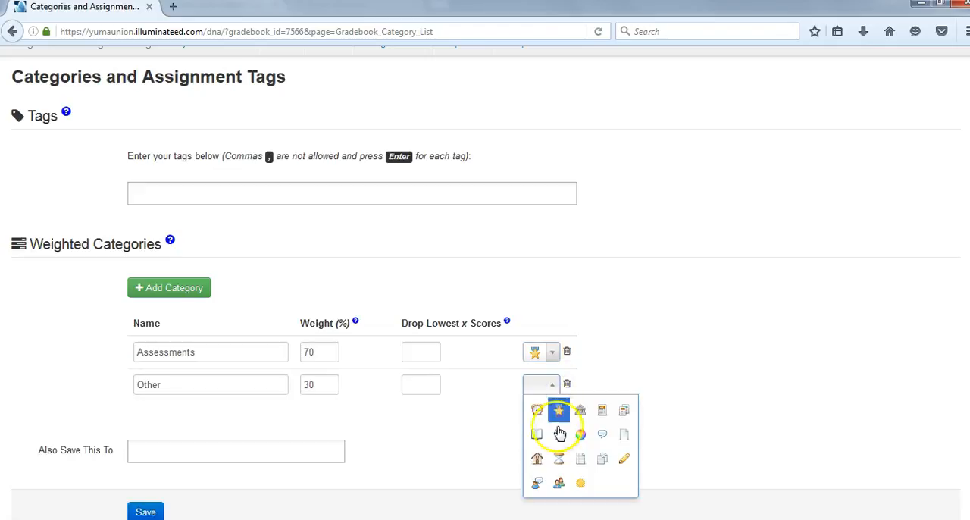
{"action": "left_click", "coordinate": [540, 460]}
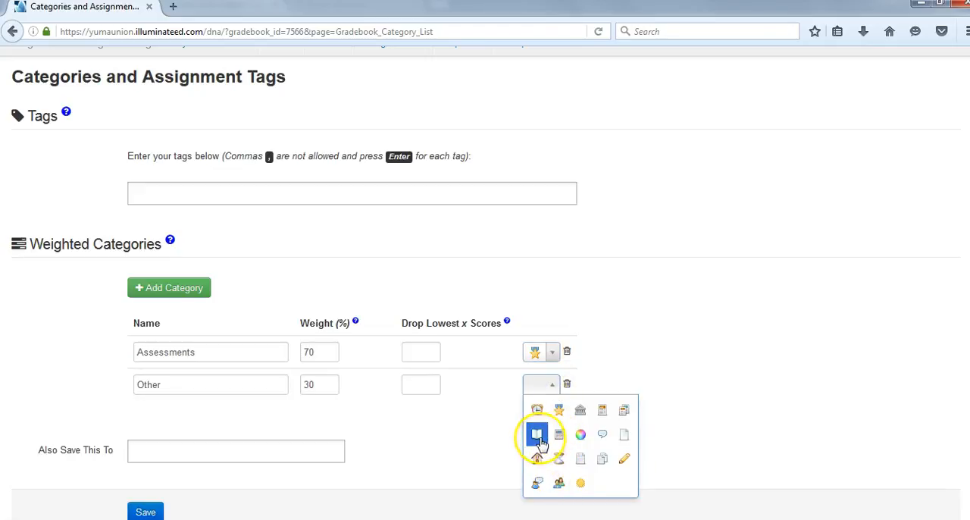
{"action": "left_click", "coordinate": [536, 434]}
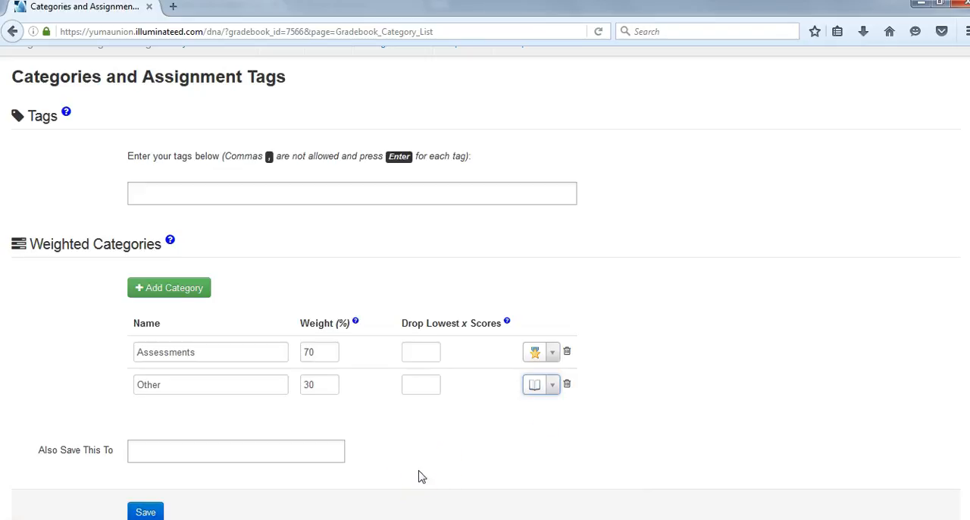
- Check which other gradebooks could receive these categories, then save them for Test Gradebook only
{"action": "left_click", "coordinate": [318, 450]}
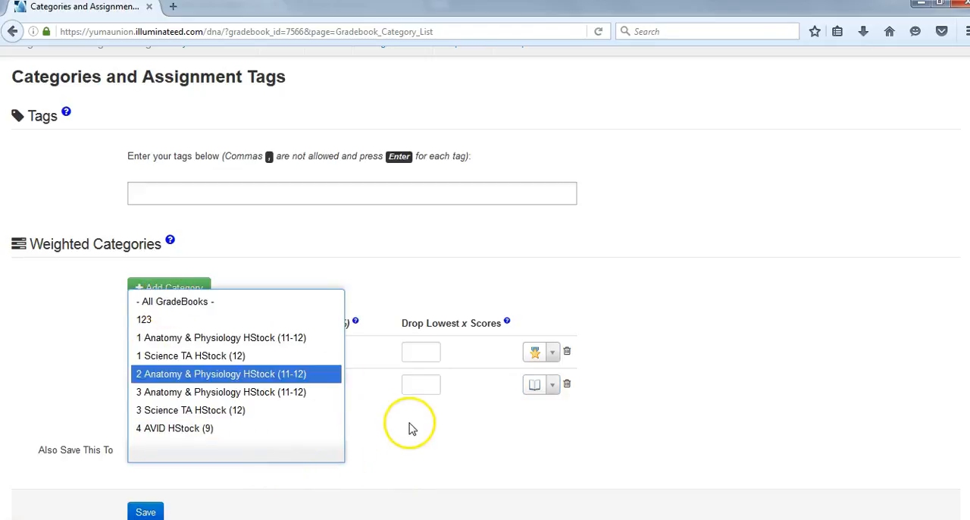
{"action": "left_click", "coordinate": [426, 443]}
{"action": "left_click", "coordinate": [144, 511]}
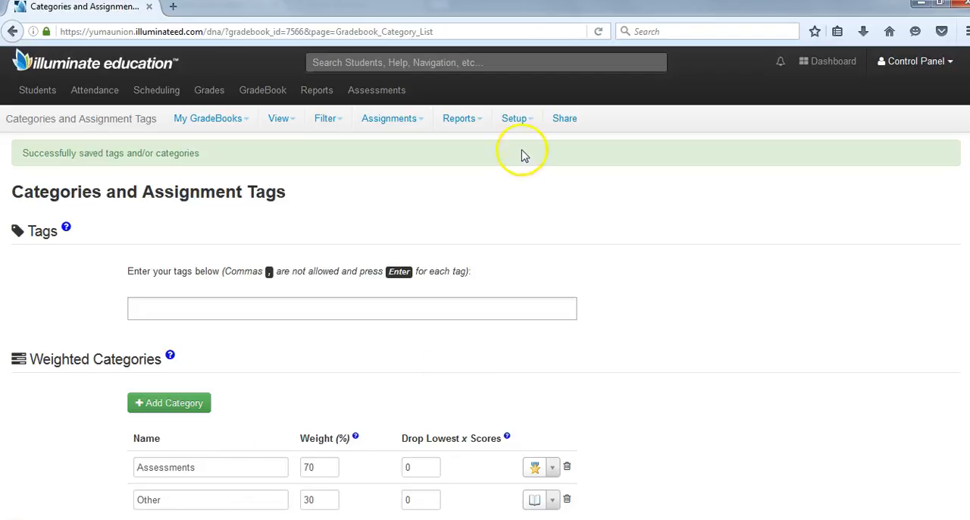
- In the gradebook's preferences, set blank scores to calculate as "Zero and Missing"
{"action": "left_click", "coordinate": [520, 121]}
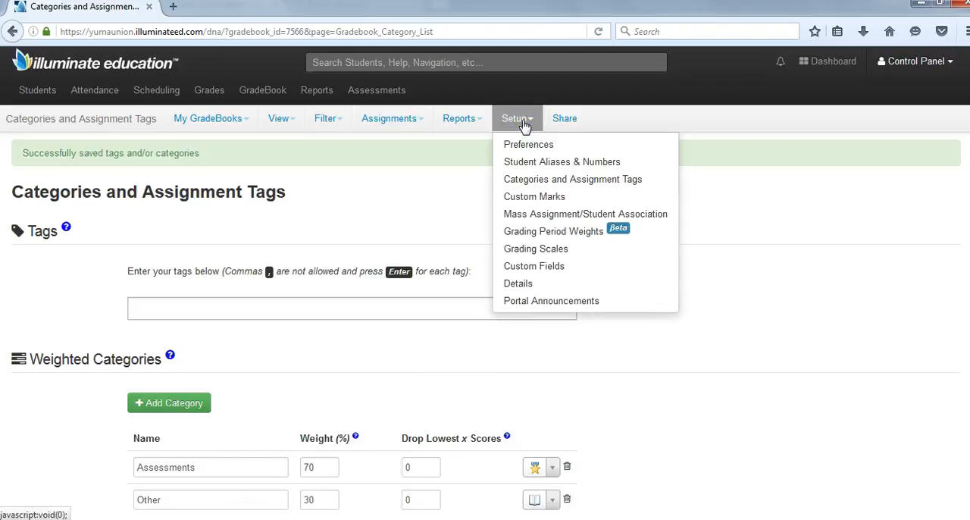
{"action": "left_click", "coordinate": [527, 144]}
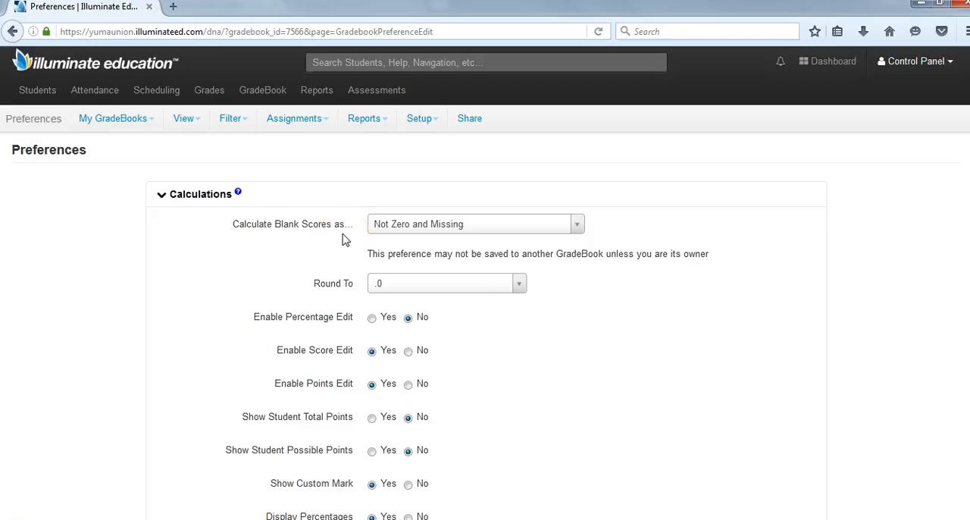
{"action": "left_click", "coordinate": [576, 224]}
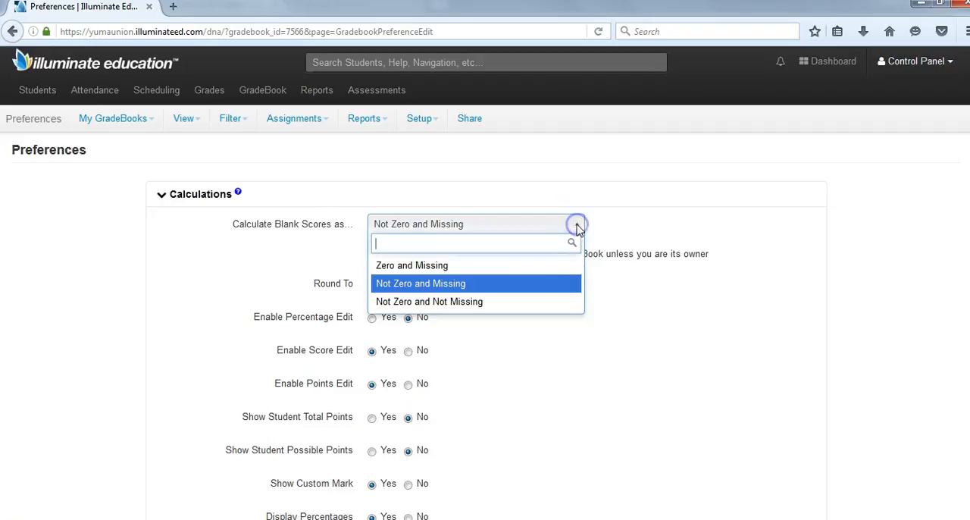
{"action": "left_click", "coordinate": [452, 265]}
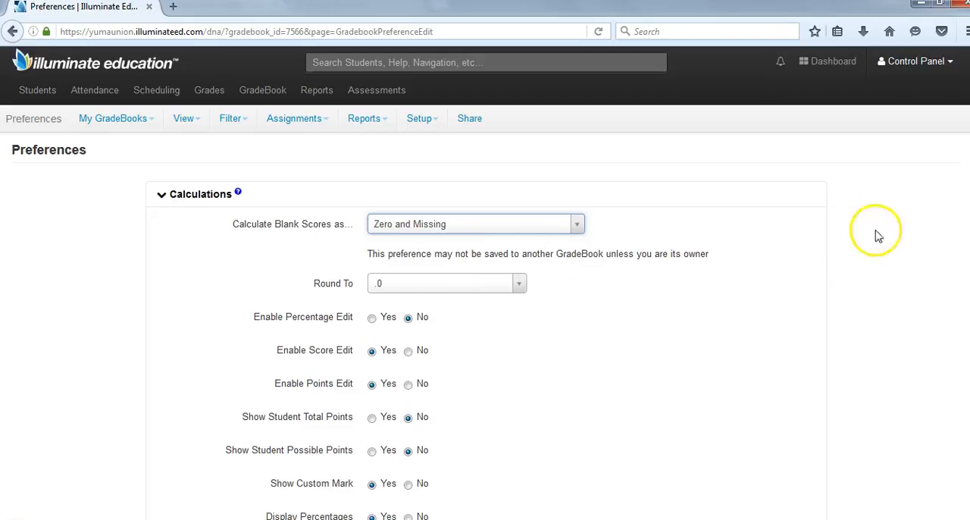
{"action": "scroll", "coordinate": [485, 282], "scroll_direction": "down", "scroll_amount": 1}
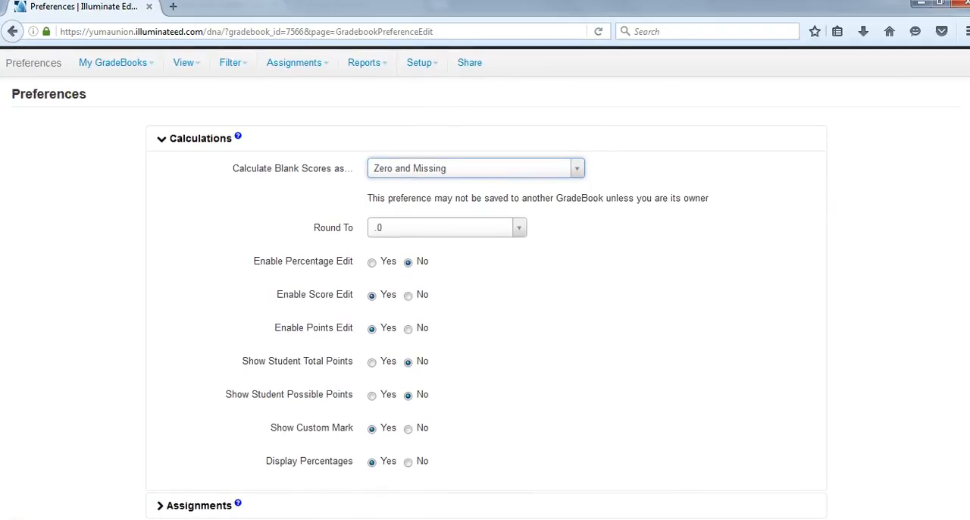
{"action": "scroll", "coordinate": [485, 282], "scroll_direction": "down", "scroll_amount": 3}
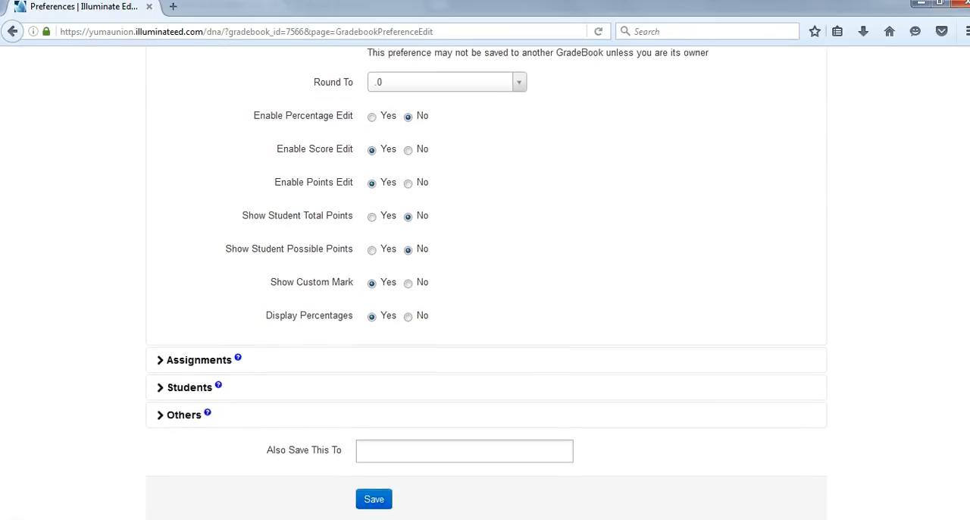
- Review the Assignments and Students preferences, including the available student name formats
{"action": "left_click", "coordinate": [191, 349]}
{"action": "scroll", "coordinate": [187, 348], "scroll_direction": "down", "scroll_amount": 5}
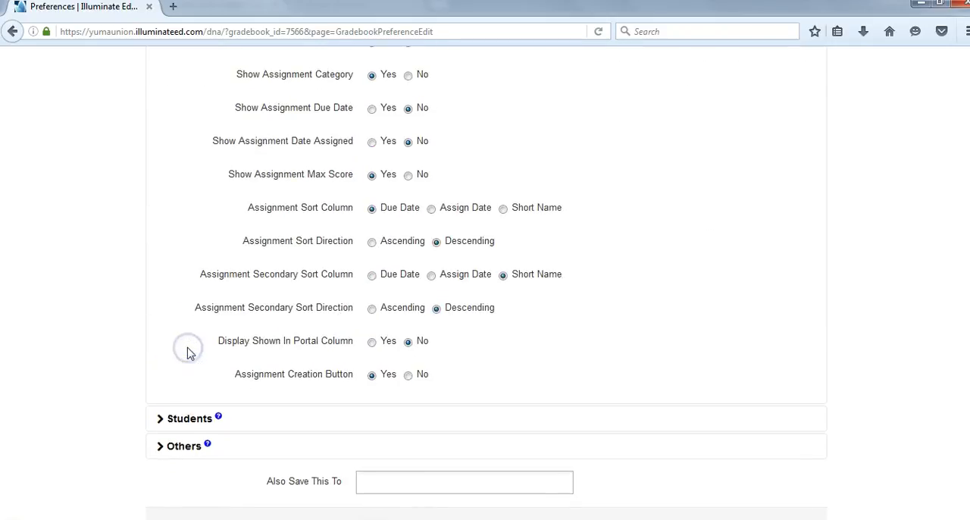
{"action": "scroll", "coordinate": [484, 283], "scroll_direction": "up", "scroll_amount": 1}
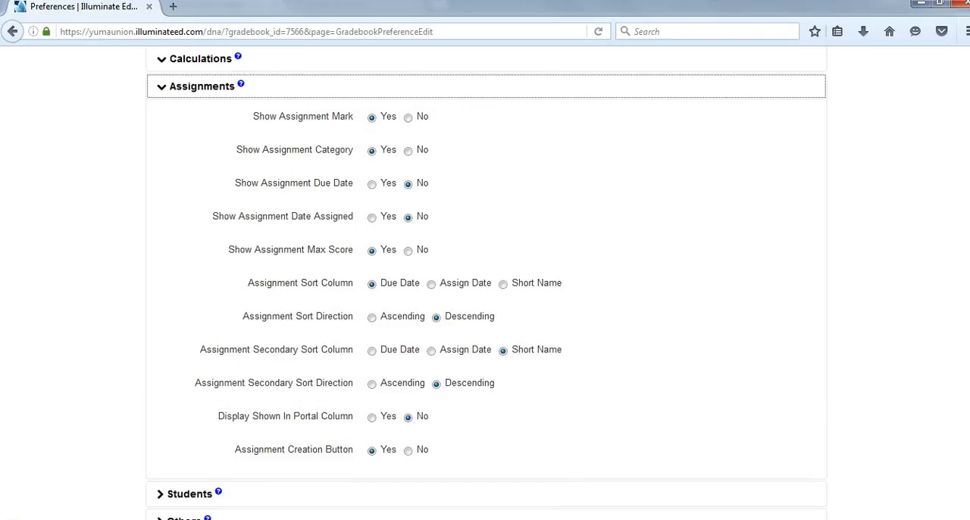
{"action": "scroll", "coordinate": [484, 283], "scroll_direction": "down", "scroll_amount": 1}
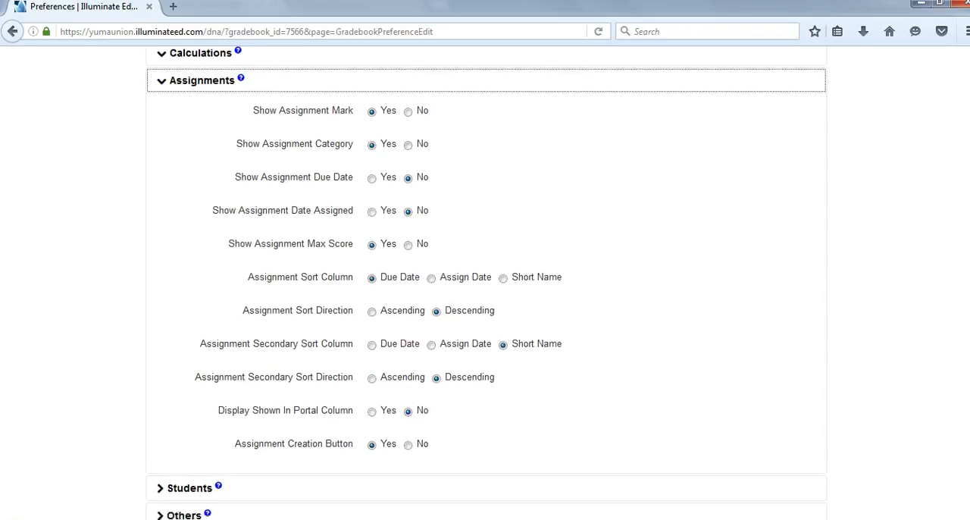
{"action": "left_click", "coordinate": [179, 402]}
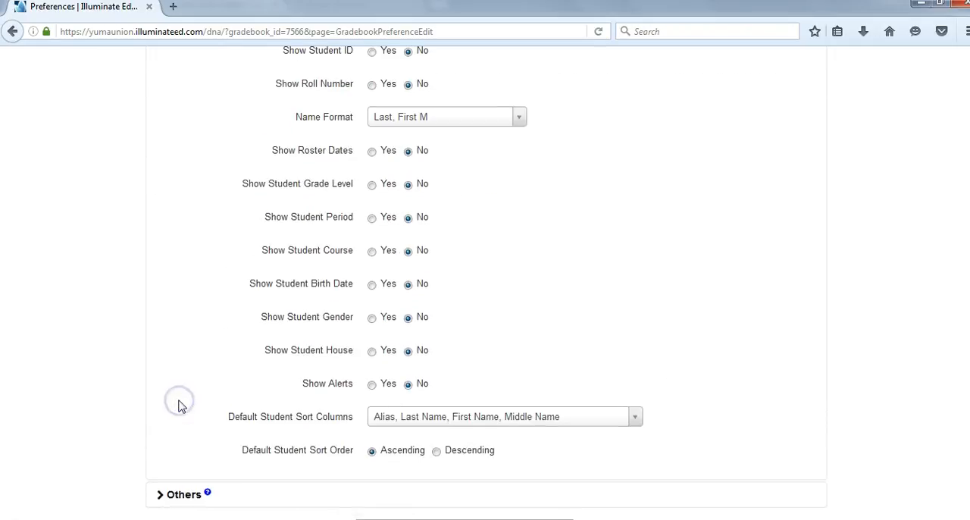
{"action": "scroll", "coordinate": [485, 283], "scroll_direction": "up", "scroll_amount": 1}
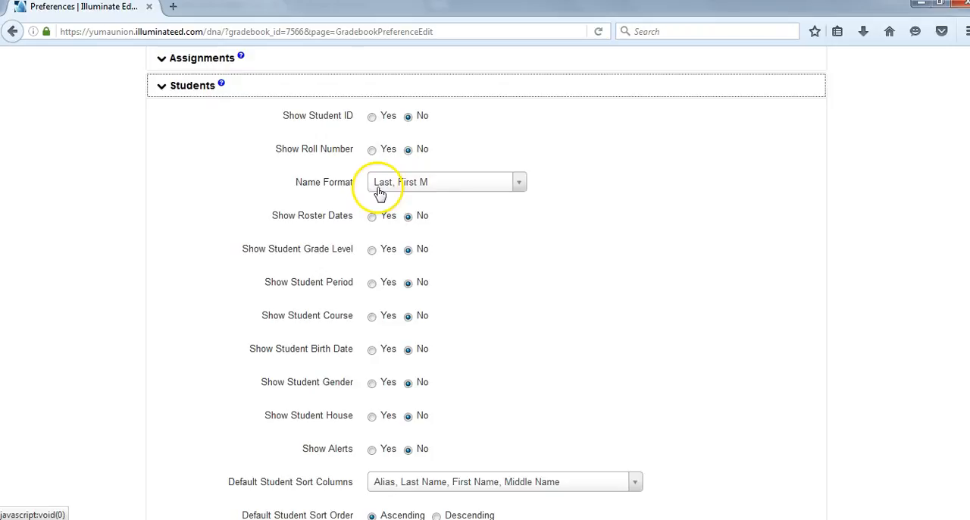
{"action": "left_click", "coordinate": [520, 184]}
{"action": "left_click", "coordinate": [519, 184]}
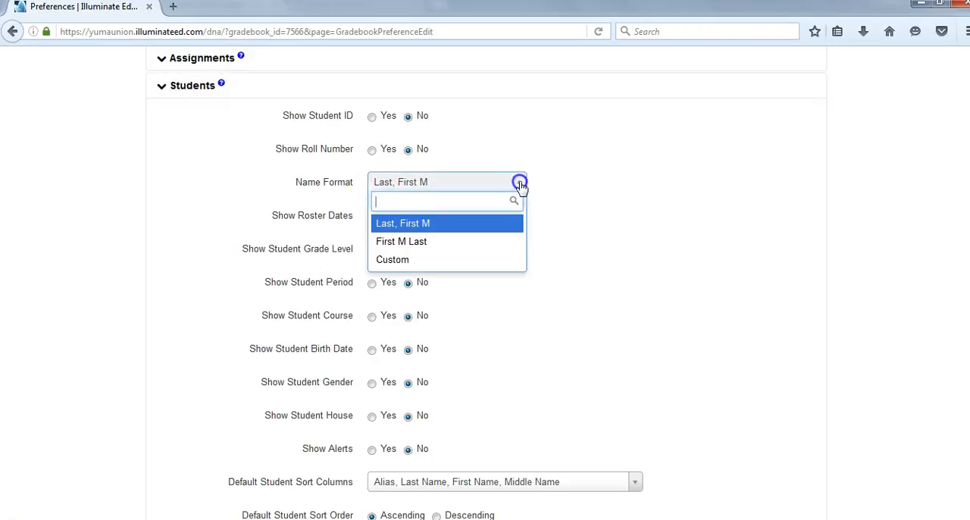
{"action": "scroll", "coordinate": [197, 379], "scroll_direction": "down", "scroll_amount": 4}
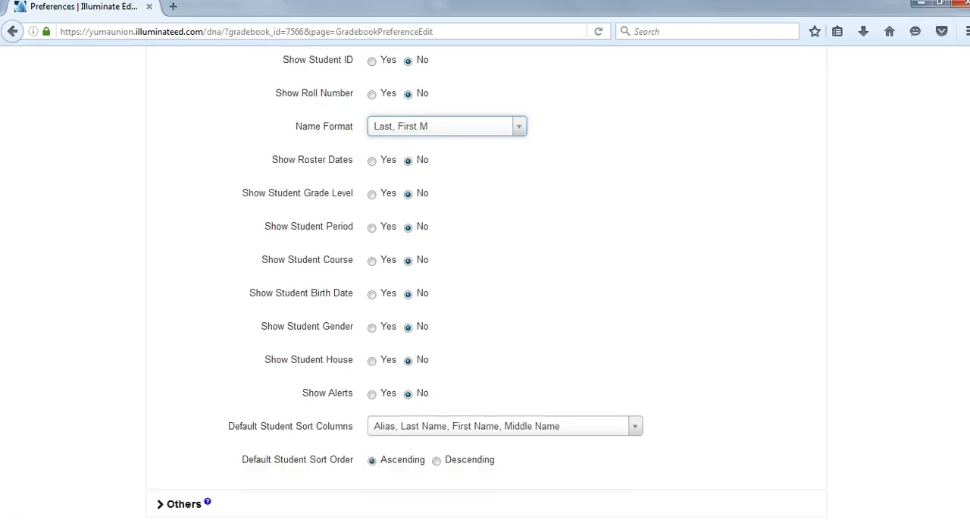
- In the Others preferences, turn off student names for both the PDF and Excel spreadsheets
{"action": "left_click", "coordinate": [186, 397]}
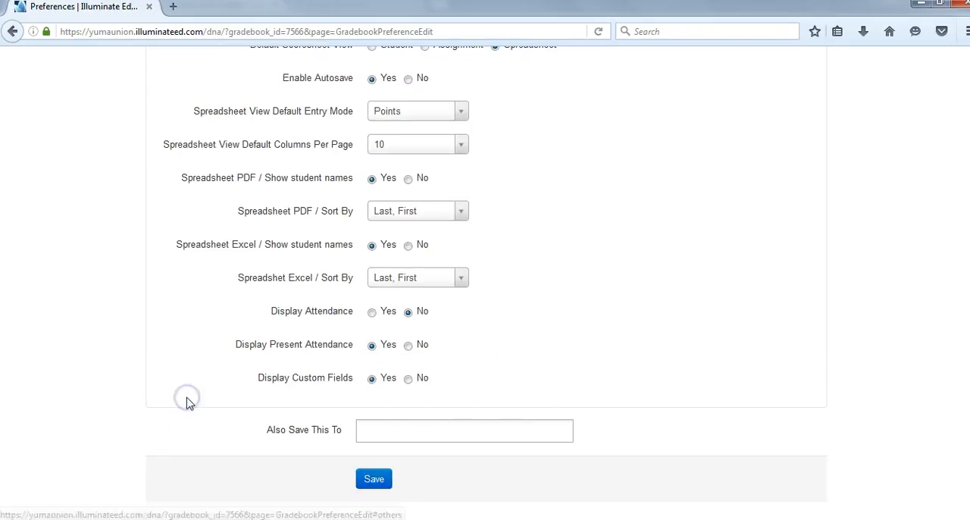
{"action": "scroll", "coordinate": [485, 280], "scroll_direction": "up", "scroll_amount": 3}
{"action": "scroll", "coordinate": [485, 280], "scroll_direction": "down", "scroll_amount": 2}
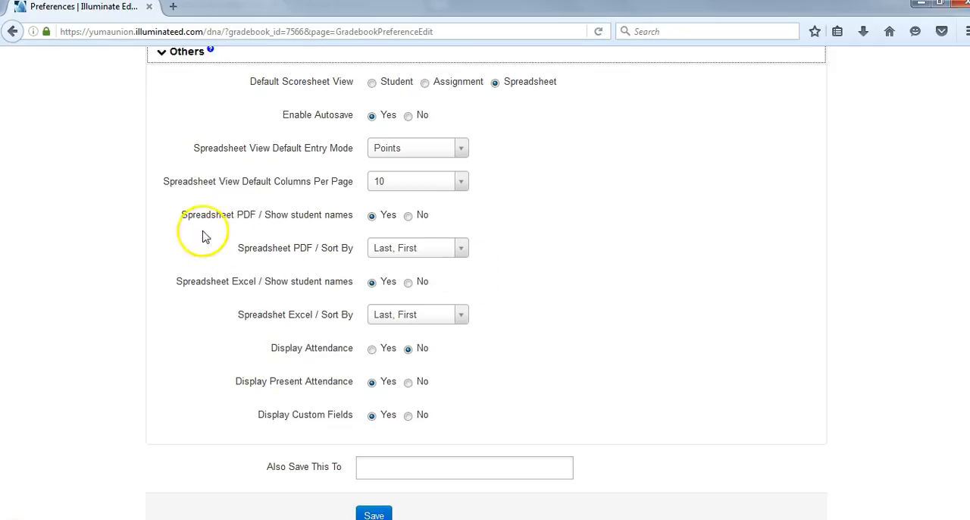
{"action": "left_click", "coordinate": [408, 216]}
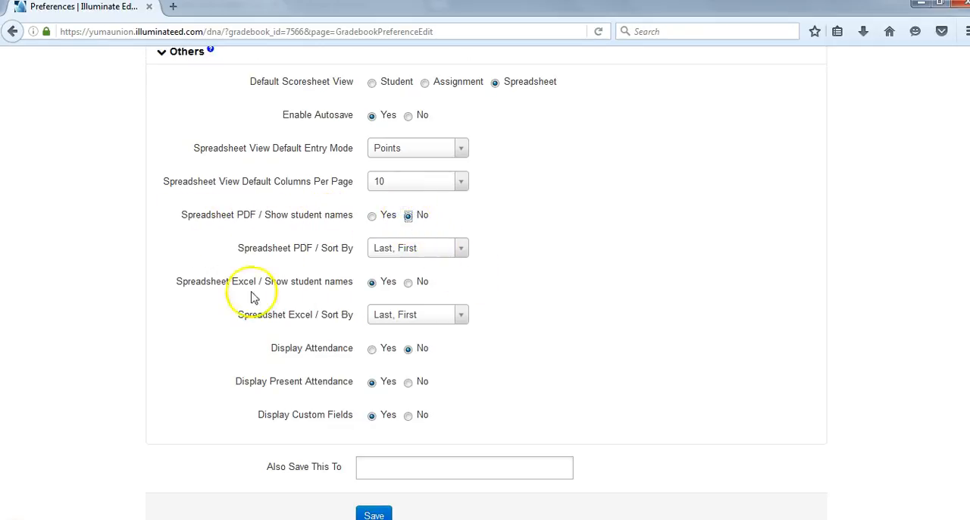
{"action": "left_click", "coordinate": [409, 283]}
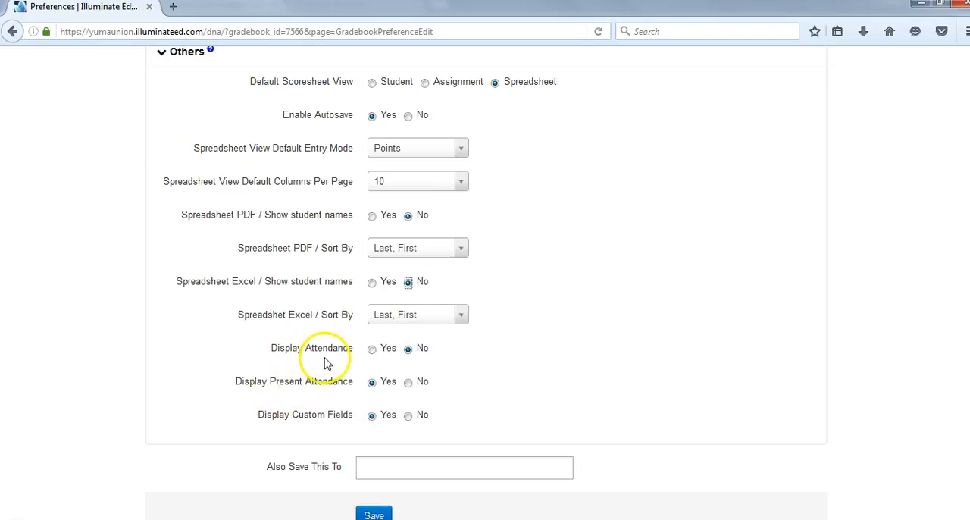
- Set Display Attendance to Yes and save the preferences for this gradebook only
{"action": "left_click", "coordinate": [372, 354]}
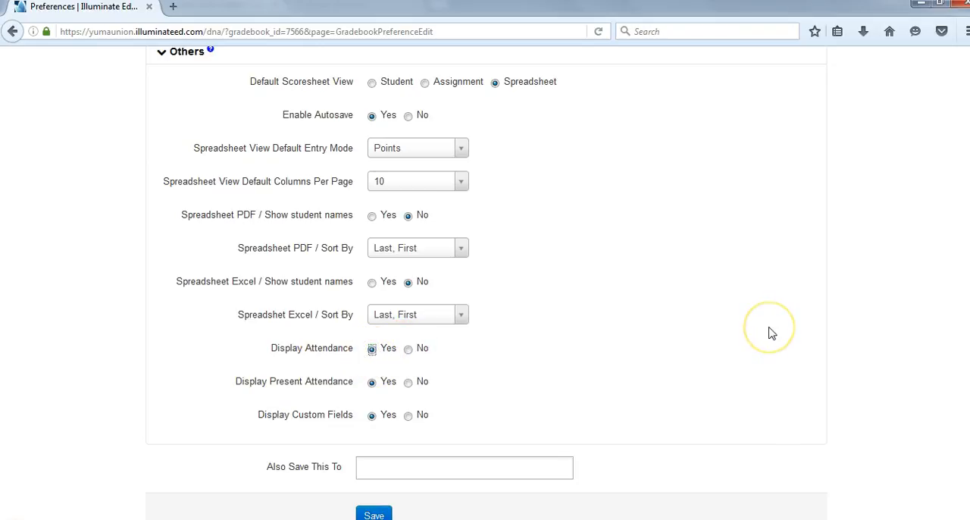
{"action": "left_click", "coordinate": [372, 469]}
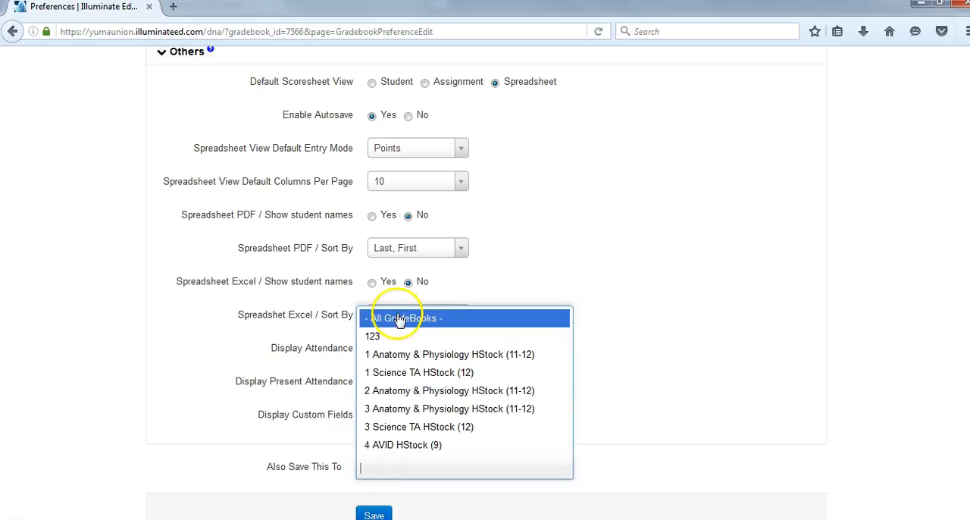
{"action": "left_click", "coordinate": [374, 515]}
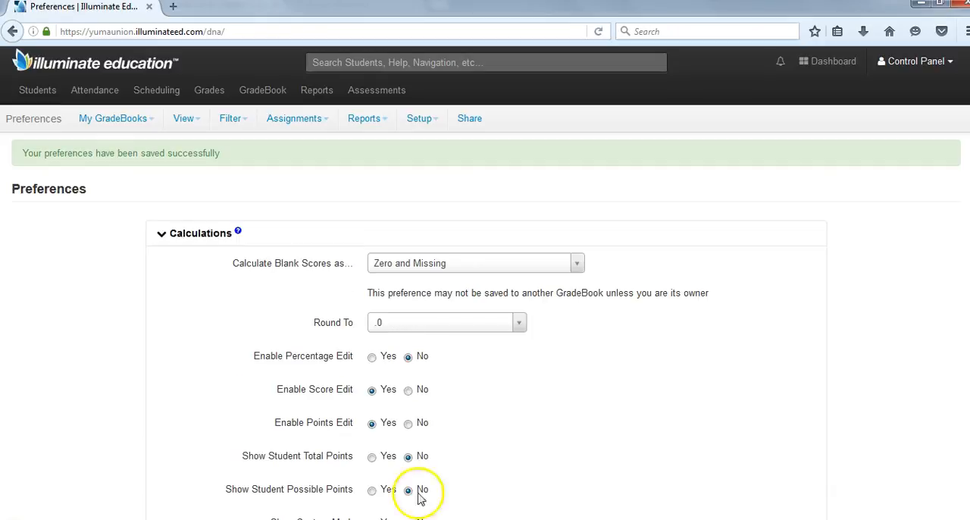
- From the gradebook's spreadsheet view, add an assignment with the short name "Syllabus" in the Other category
{"action": "left_click", "coordinate": [187, 122]}
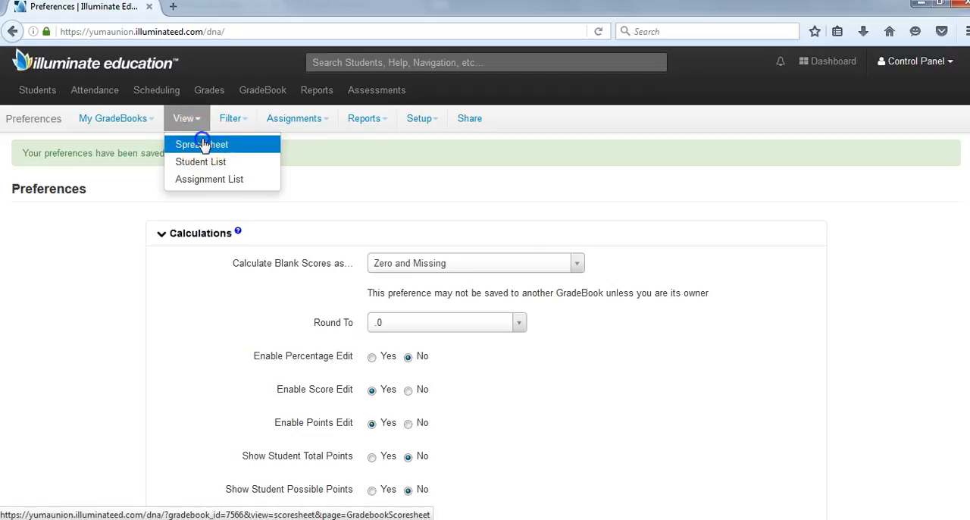
{"action": "left_click", "coordinate": [203, 144]}
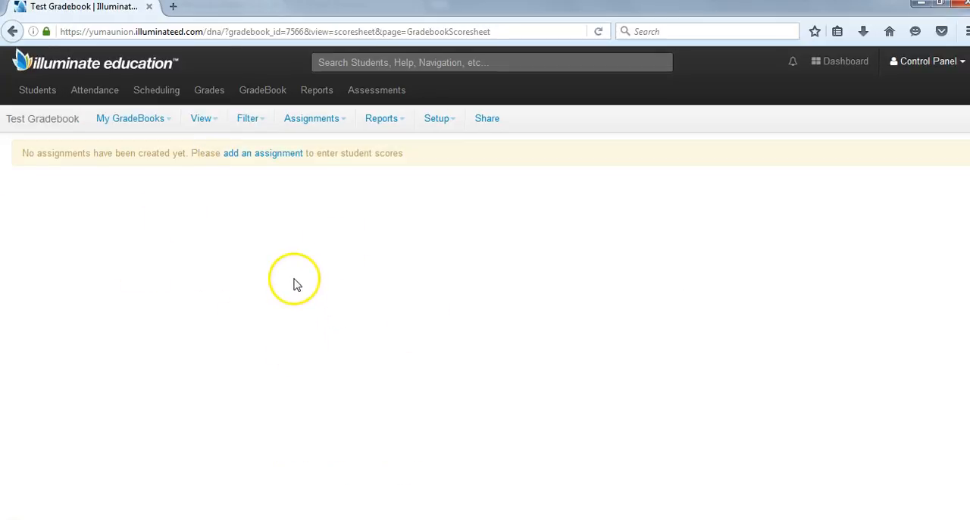
{"action": "left_click", "coordinate": [277, 156]}
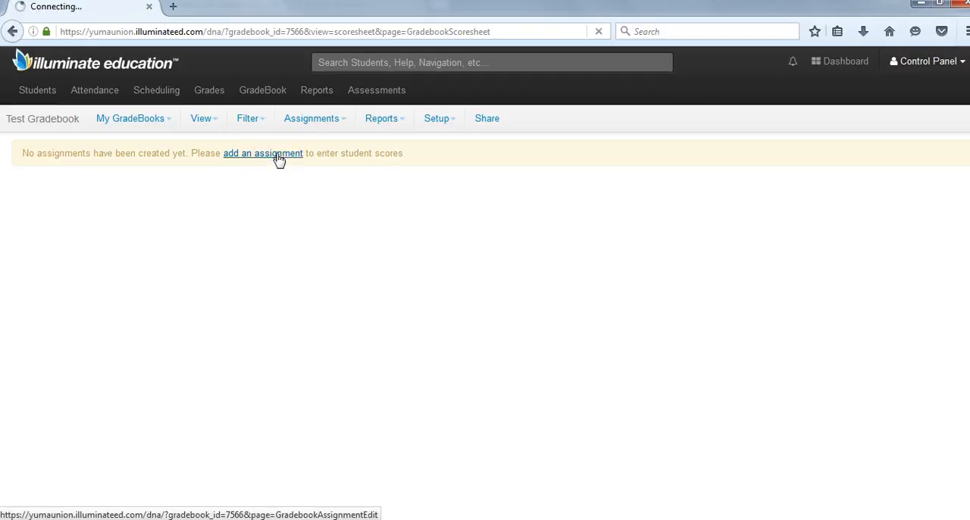
{"action": "left_click", "coordinate": [246, 212]}
{"action": "type", "text": "Syllabus"}
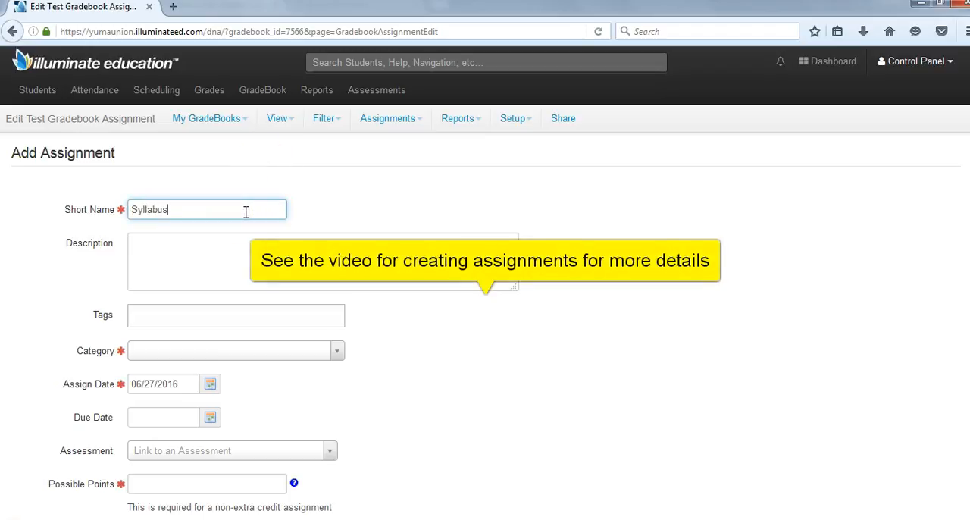
{"action": "left_click", "coordinate": [163, 354]}
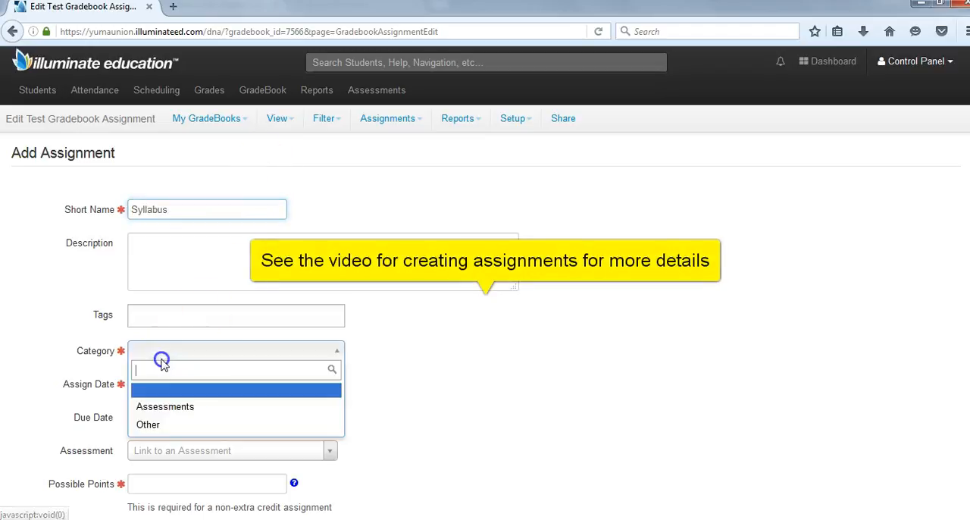
{"action": "left_click", "coordinate": [170, 422]}
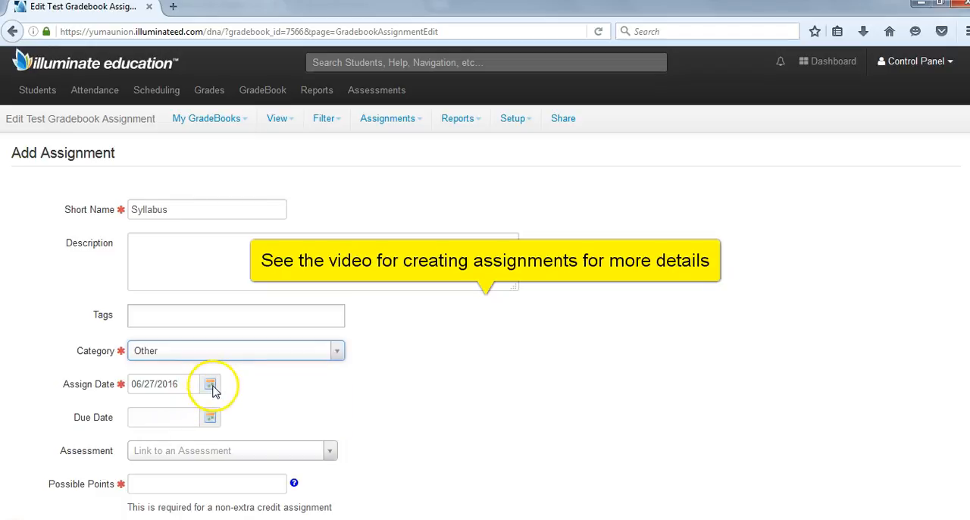
- Set the assignment's due date to 06/27/2016 and both possible points and possible score to 10, then save it
{"action": "left_click", "coordinate": [210, 419]}
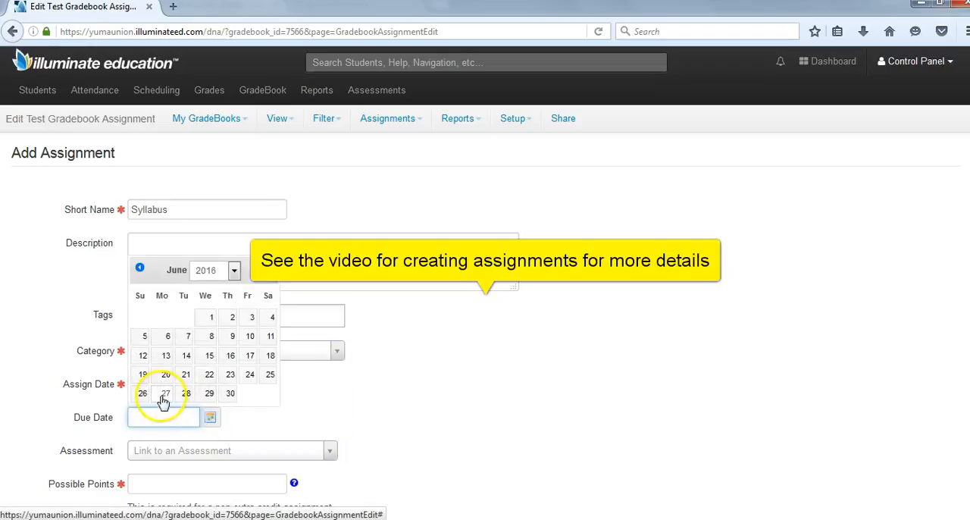
{"action": "left_click", "coordinate": [162, 394]}
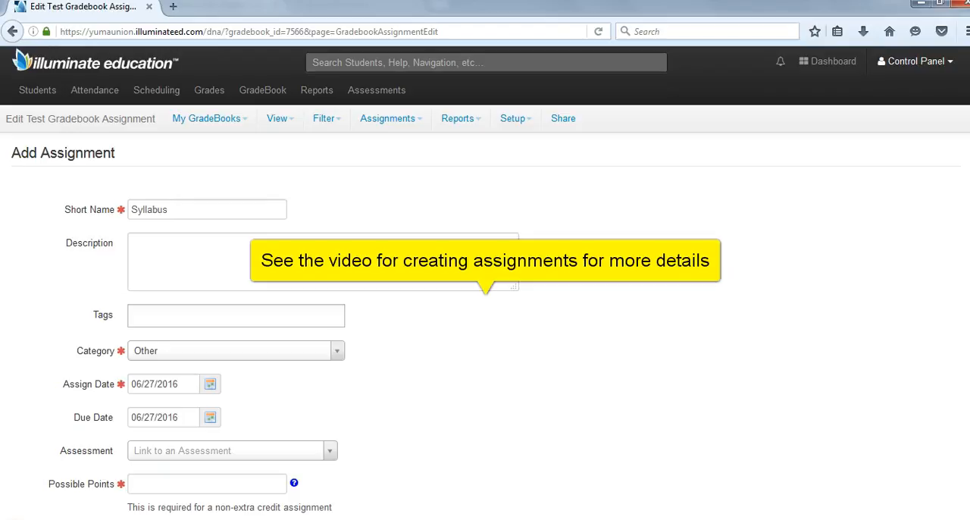
{"action": "scroll", "coordinate": [195, 375], "scroll_direction": "down", "scroll_amount": 3}
{"action": "left_click", "coordinate": [196, 375]}
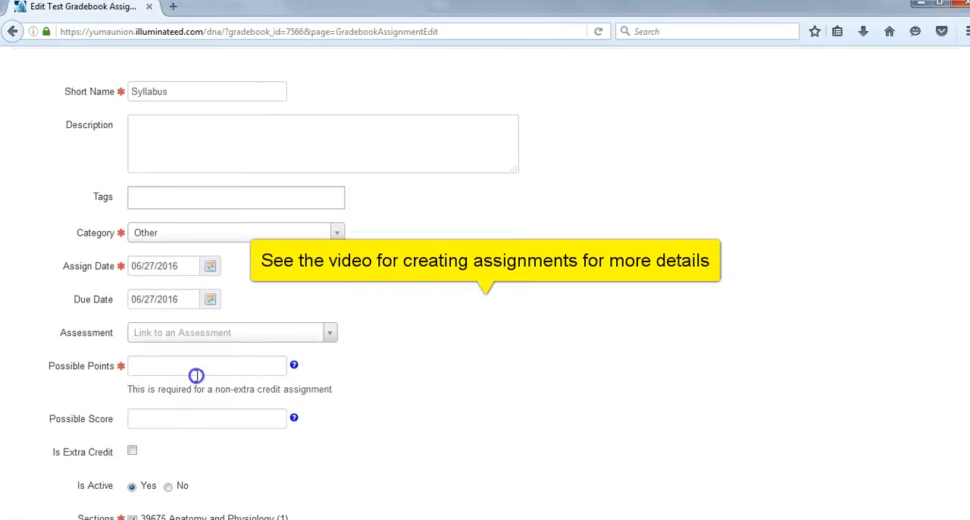
{"action": "type", "text": "10"}
{"action": "key", "text": "Tab"}
{"action": "type", "text": "10"}
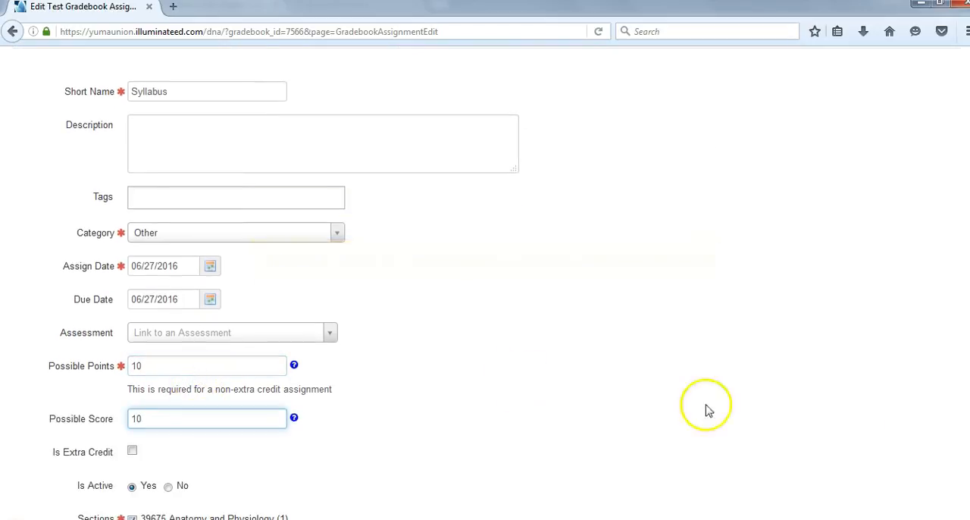
{"action": "left_click", "coordinate": [857, 425]}
{"action": "scroll", "coordinate": [857, 424], "scroll_direction": "down", "scroll_amount": 2}
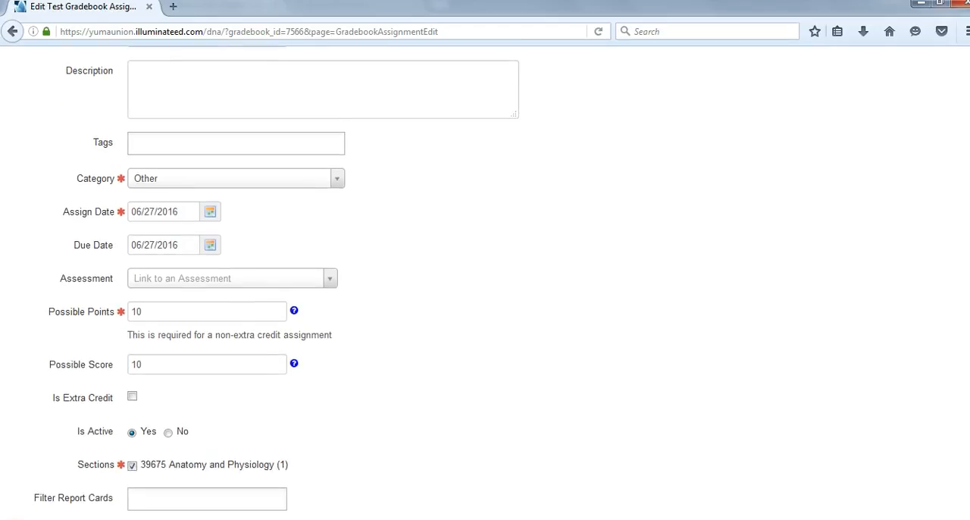
{"action": "scroll", "coordinate": [485, 283], "scroll_direction": "down", "scroll_amount": 1}
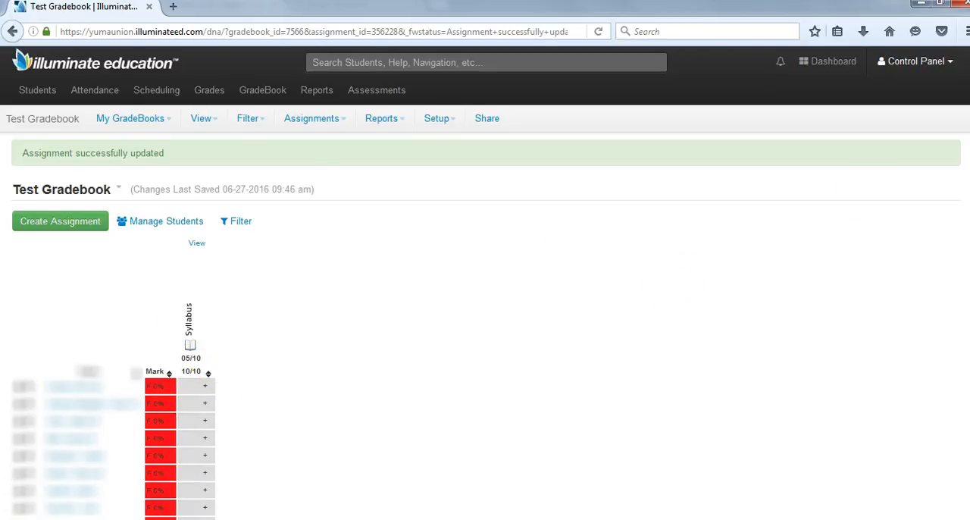
- Look through the student rows in the spreadsheet, checking the marks and the Syllabus column
{"action": "scroll", "coordinate": [485, 283], "scroll_direction": "down", "scroll_amount": 3}
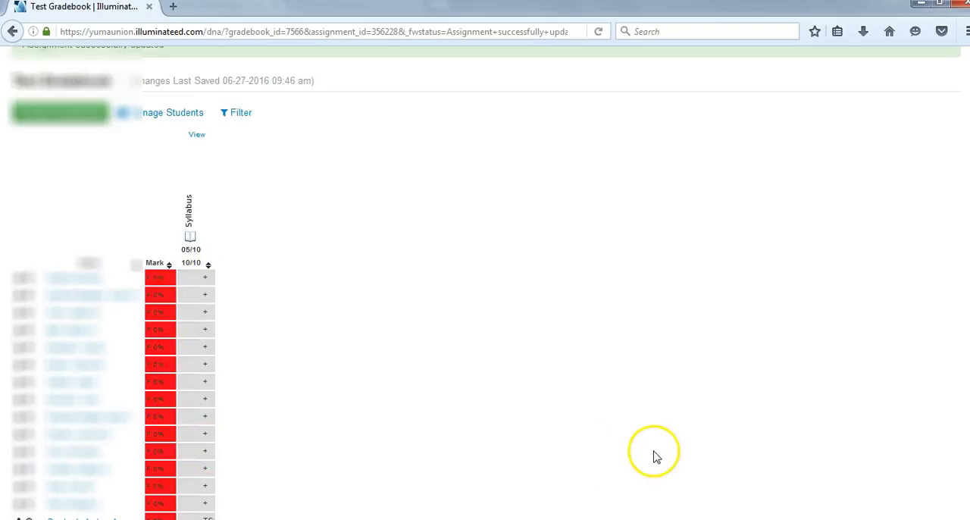
{"action": "scroll", "coordinate": [485, 283], "scroll_direction": "down", "scroll_amount": 5}
{"action": "scroll", "coordinate": [485, 282], "scroll_direction": "down", "scroll_amount": 5}
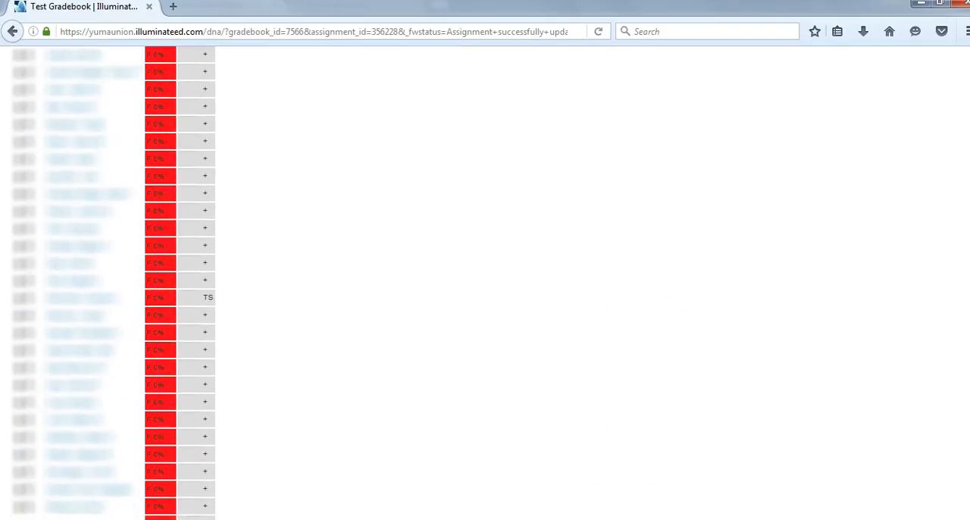
{"action": "scroll", "coordinate": [485, 283], "scroll_direction": "down", "scroll_amount": 4}
{"action": "scroll", "coordinate": [485, 283], "scroll_direction": "up", "scroll_amount": 12}
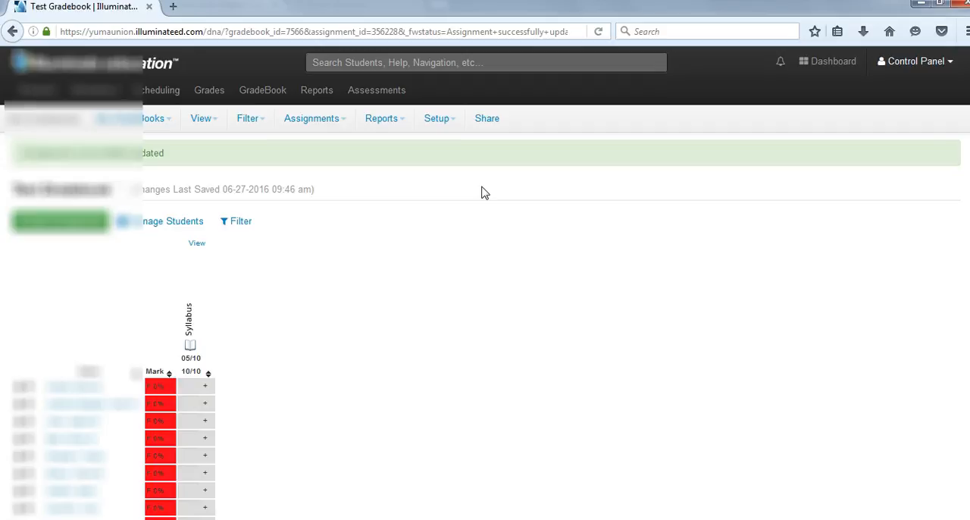
- Set up a Blank Scoresheet report for Test Gradebook only, excluding ID and Number from the student information
{"action": "left_click", "coordinate": [394, 123]}
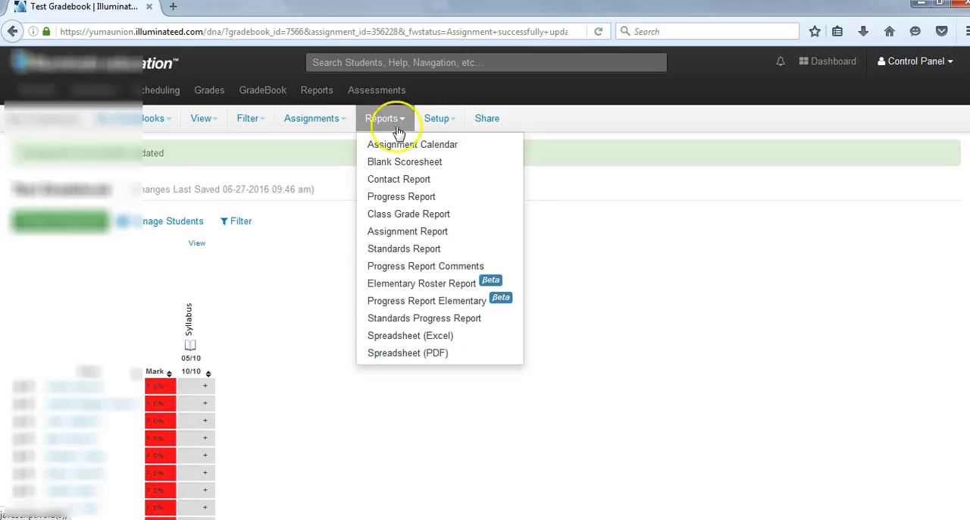
{"action": "left_click", "coordinate": [407, 164]}
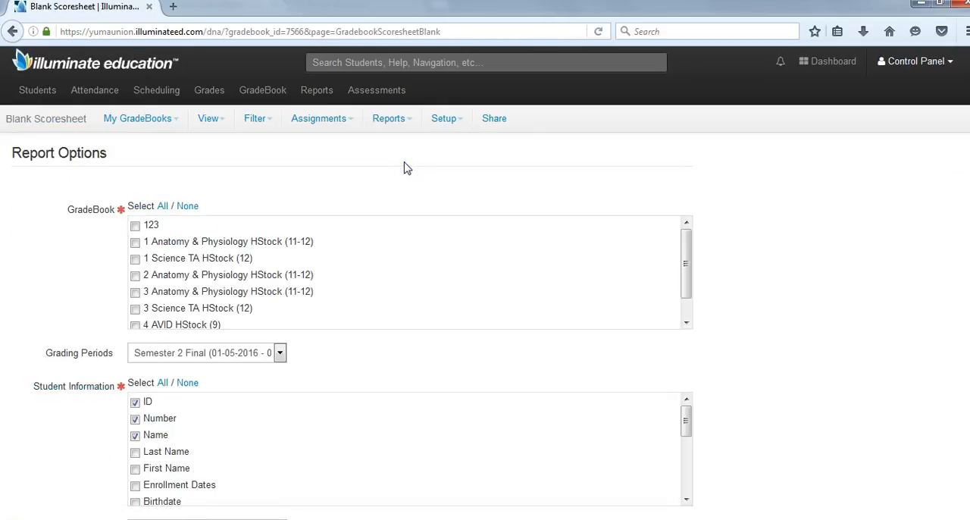
{"action": "left_click", "coordinate": [135, 241]}
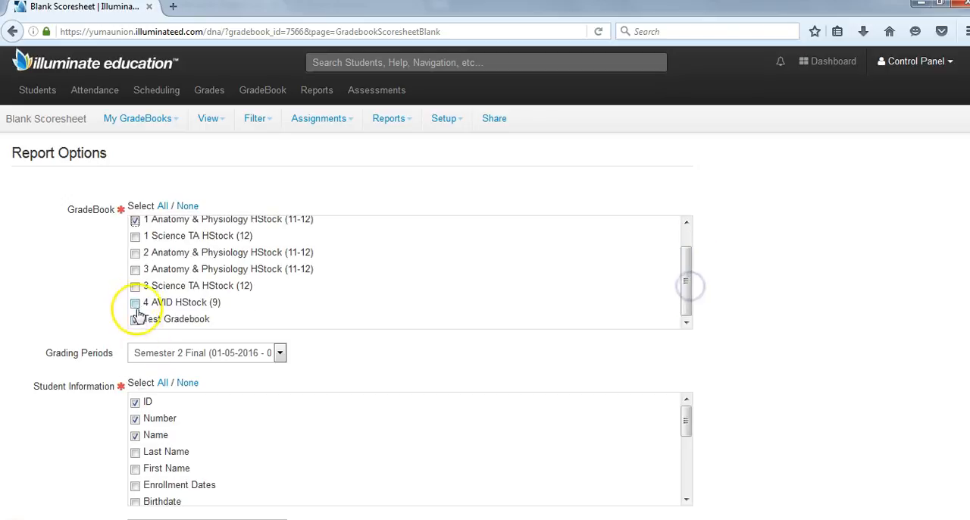
{"action": "left_click", "coordinate": [135, 220]}
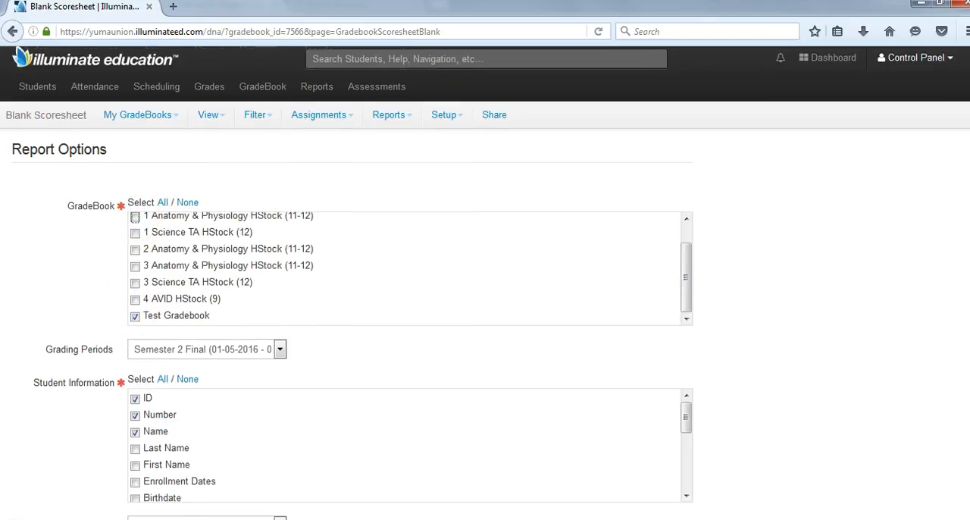
{"action": "scroll", "coordinate": [409, 304], "scroll_direction": "down", "scroll_amount": 5}
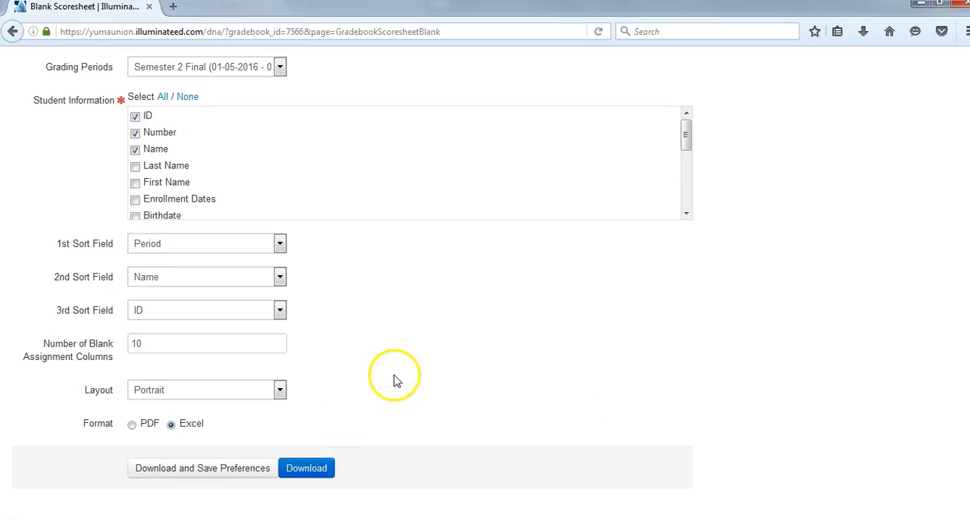
{"action": "left_click", "coordinate": [135, 118]}
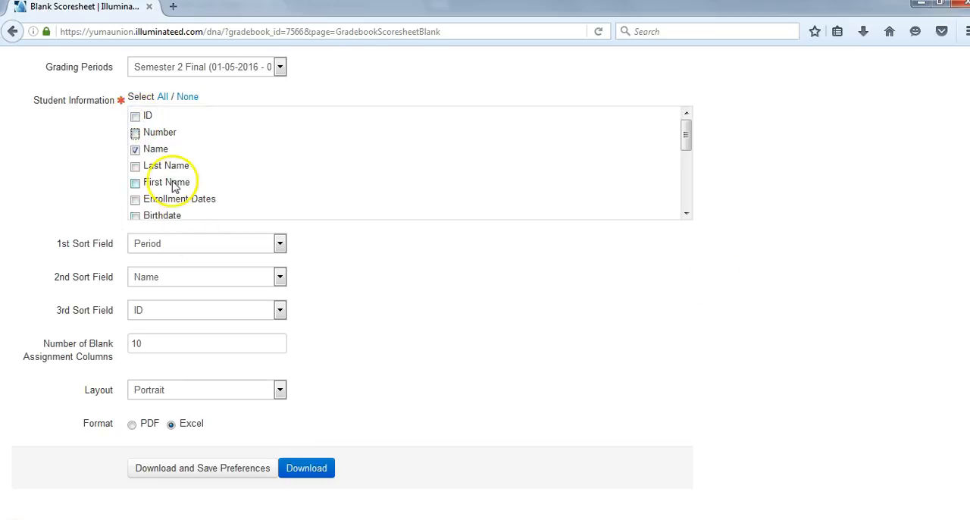
- Set the blank scoresheet's format to PDF and its number of blank assignment columns to 15
{"action": "left_click", "coordinate": [132, 425]}
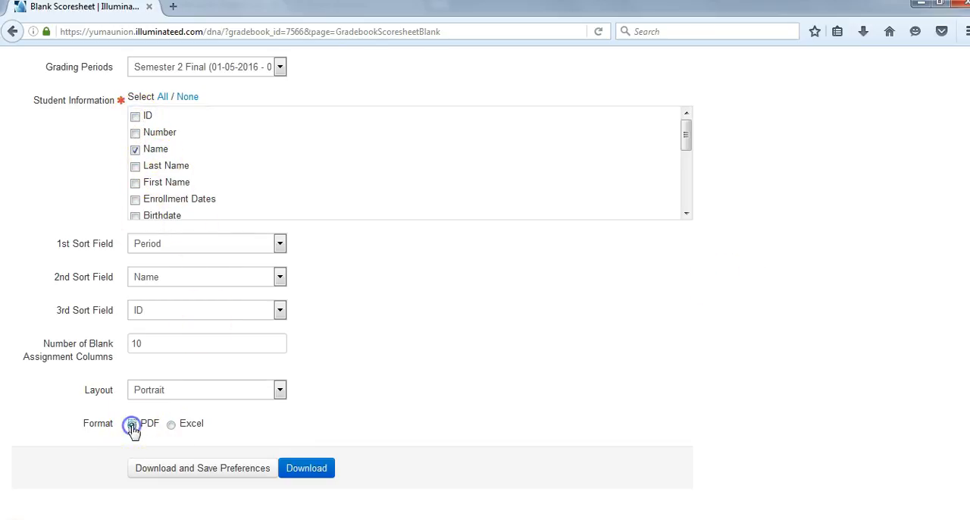
{"action": "left_click", "coordinate": [153, 346]}
{"action": "left_click", "coordinate": [161, 344]}
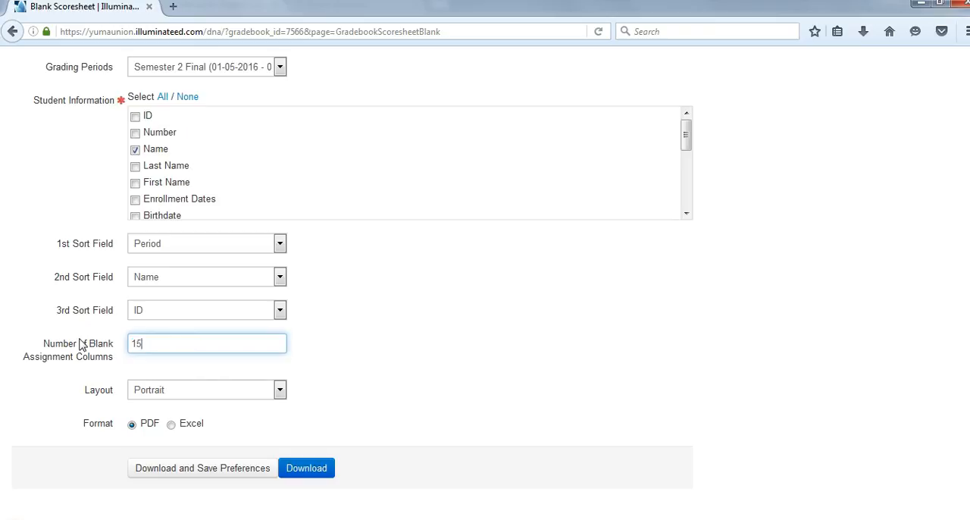
- Download the blank scoresheet, save the PDF file, and open it from the browser's downloads
{"action": "left_click", "coordinate": [303, 468]}
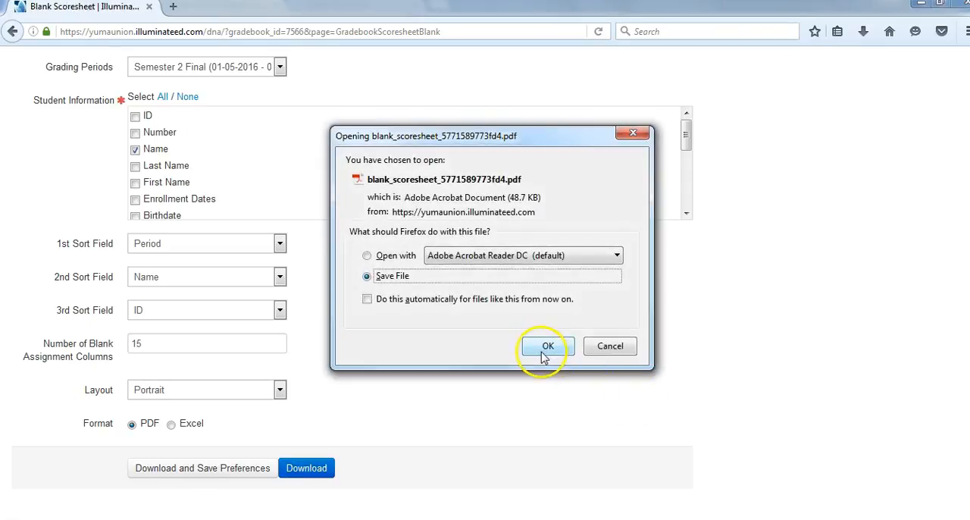
{"action": "left_click", "coordinate": [546, 346]}
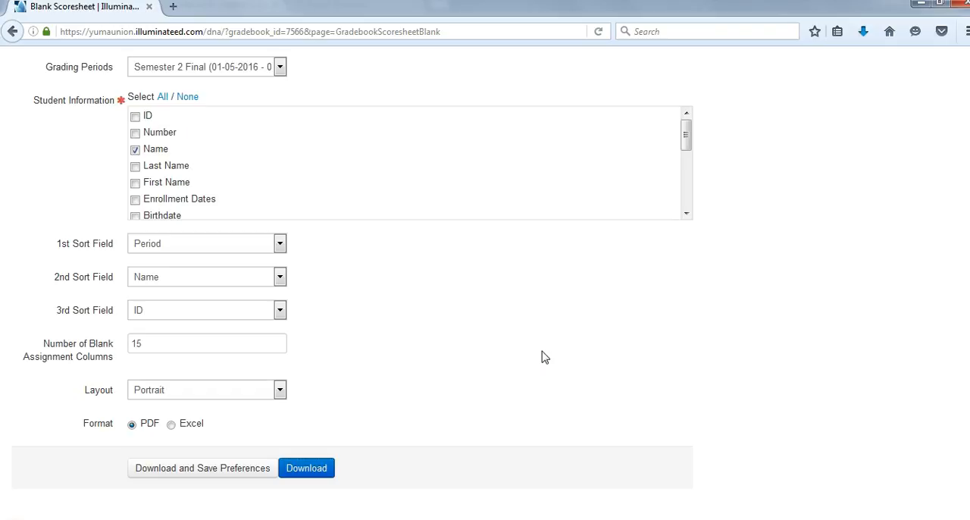
{"action": "left_click", "coordinate": [864, 34]}
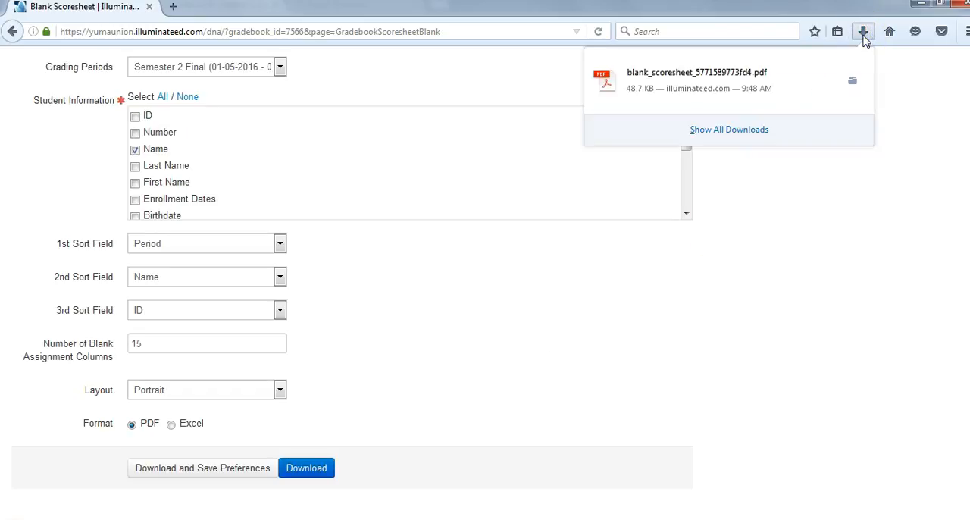
{"action": "left_click", "coordinate": [831, 78]}
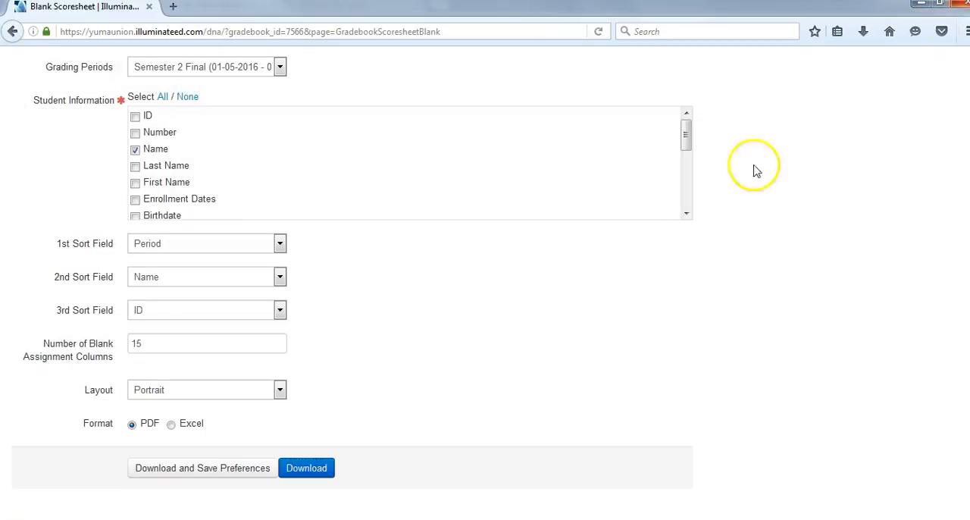
- Exclude Points, Percent and Grade from the student information included in the blank scoresheet
{"action": "left_click_drag", "start_coordinate": [687, 134], "coordinate": [689, 191]}
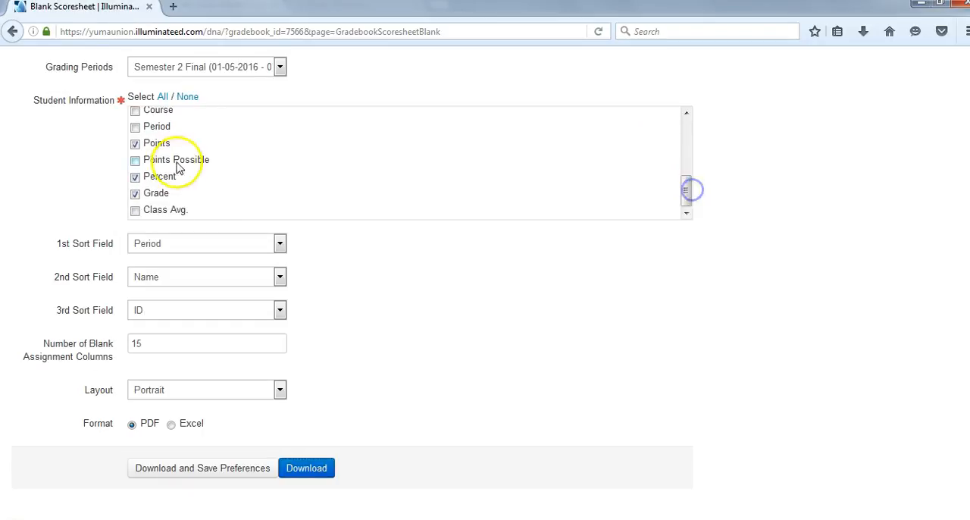
{"action": "left_click", "coordinate": [134, 143]}
{"action": "left_click", "coordinate": [135, 160]}
{"action": "left_click", "coordinate": [135, 177]}
{"action": "left_click", "coordinate": [135, 193]}
{"action": "left_click_drag", "start_coordinate": [686, 199], "coordinate": [687, 113]}
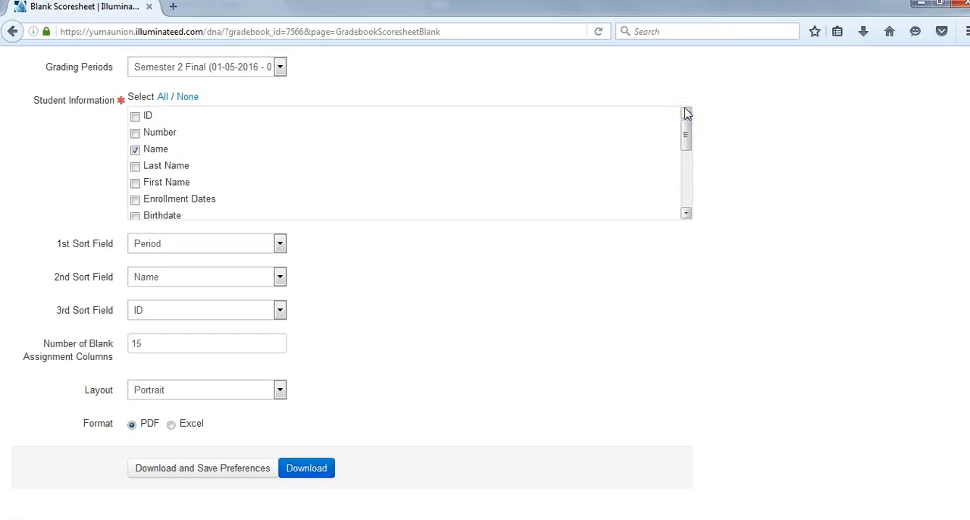